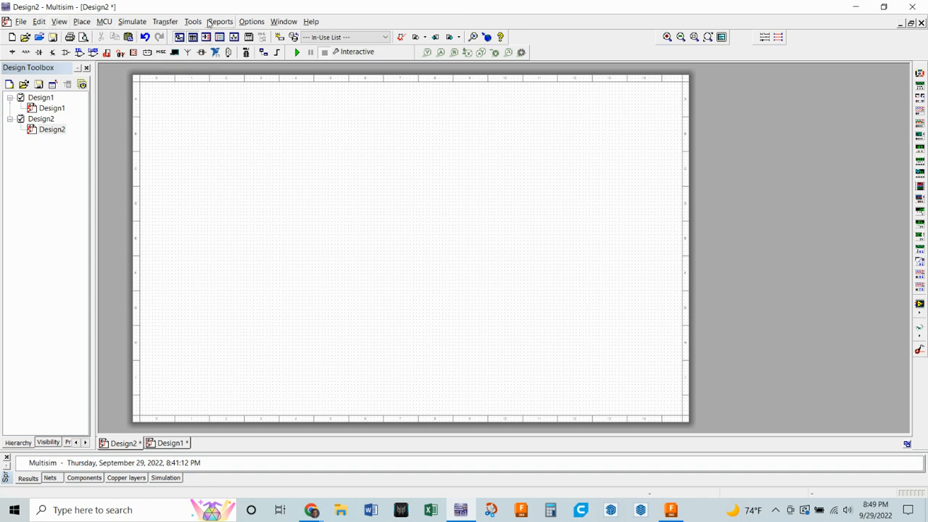
Step: Set the Design2 workspace sheet size to C, 22 by 17 inches in landscape, and apply it
click(252, 22)
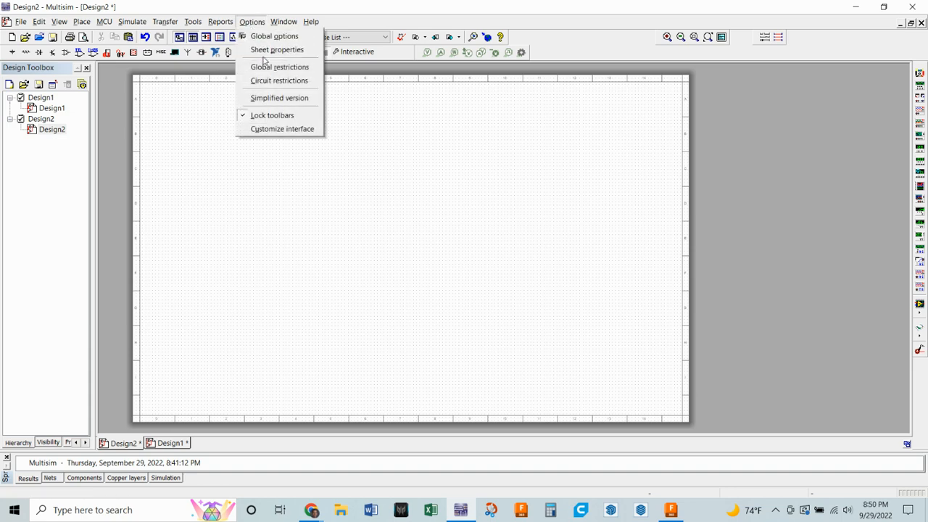
click(265, 50)
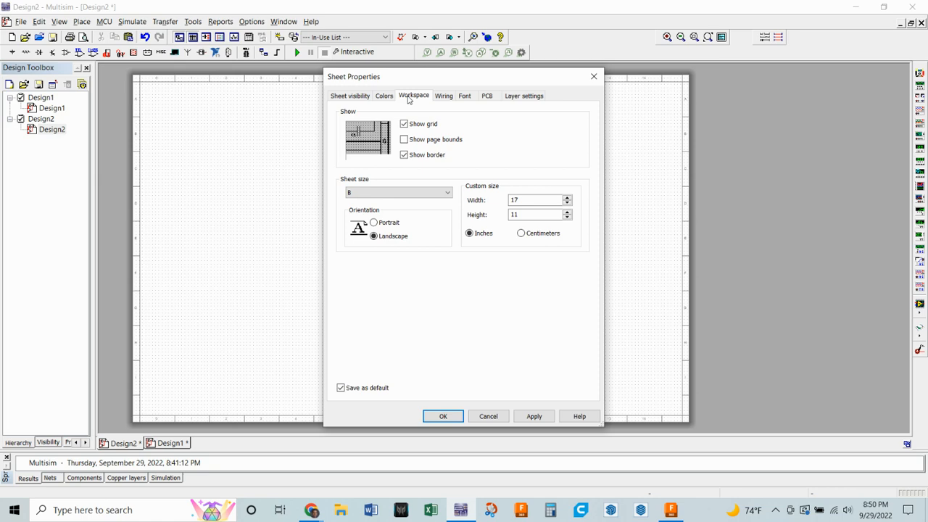
click(439, 194)
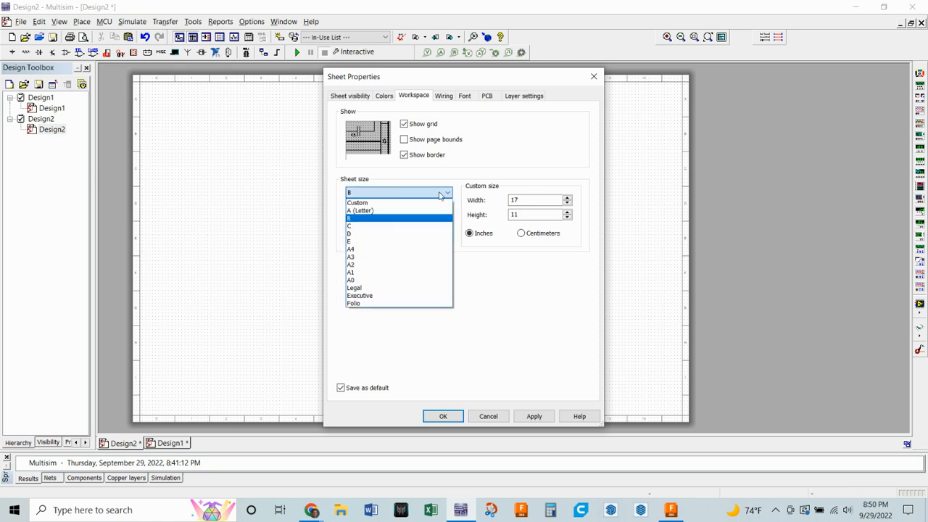
click(377, 226)
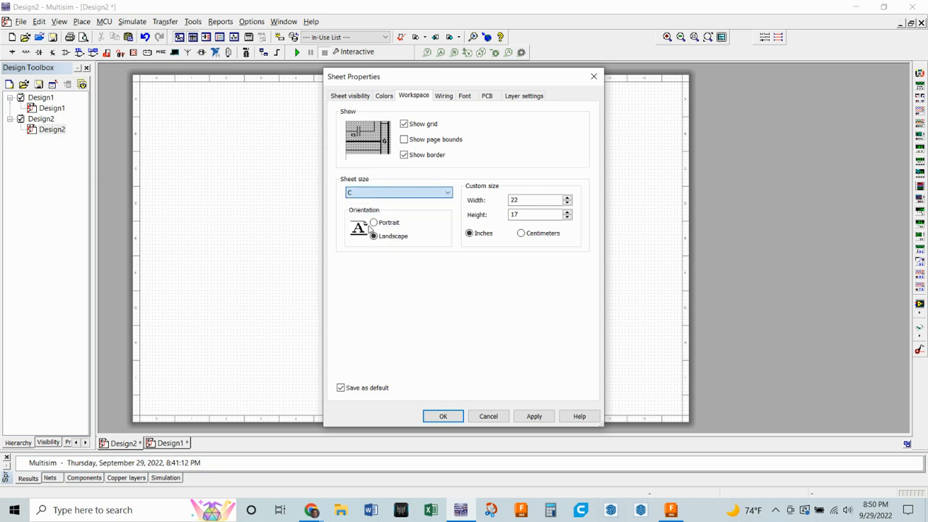
click(534, 416)
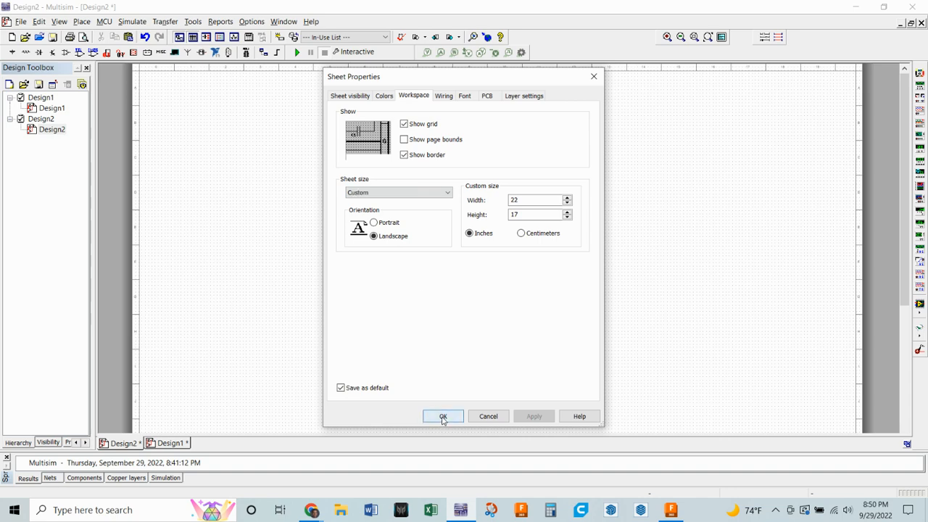
Step: Set the wiring options to wire width 2 and bus width 4, and accept the sheet properties
click(444, 96)
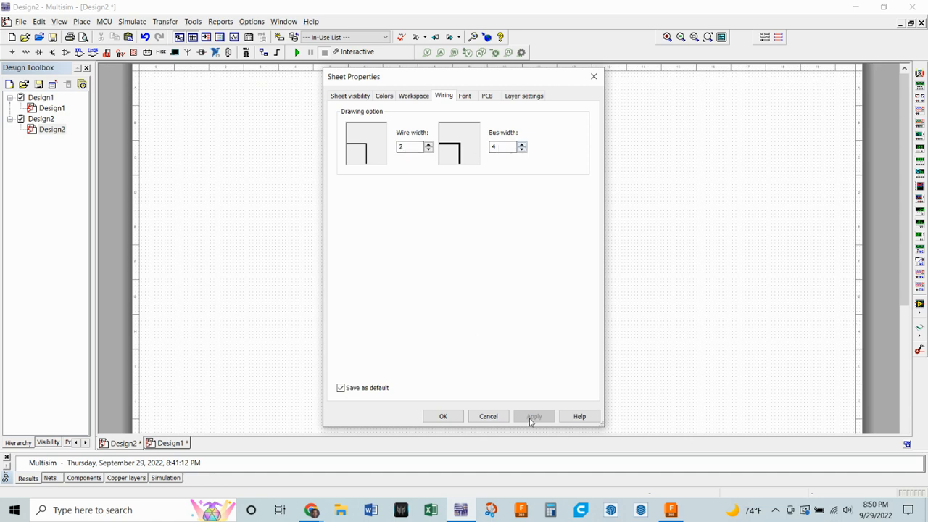
click(442, 417)
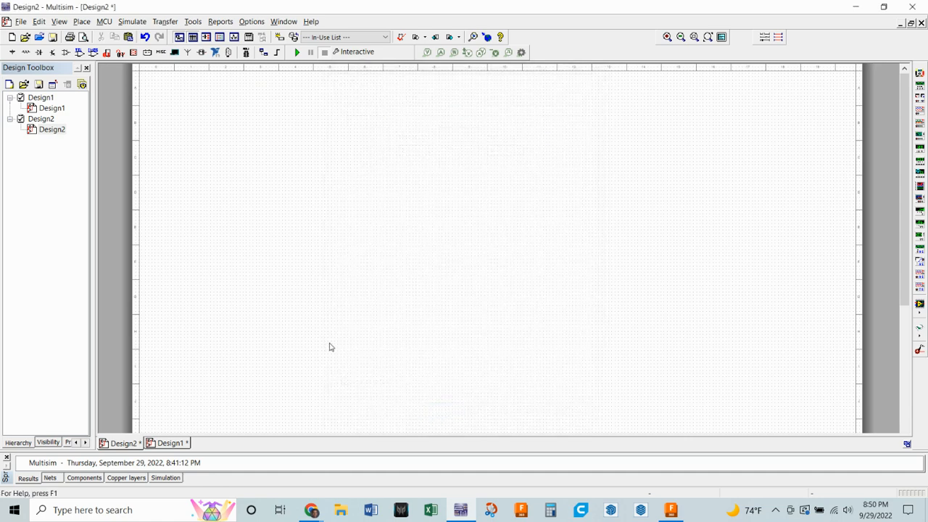
scroll(373, 314, down, 3)
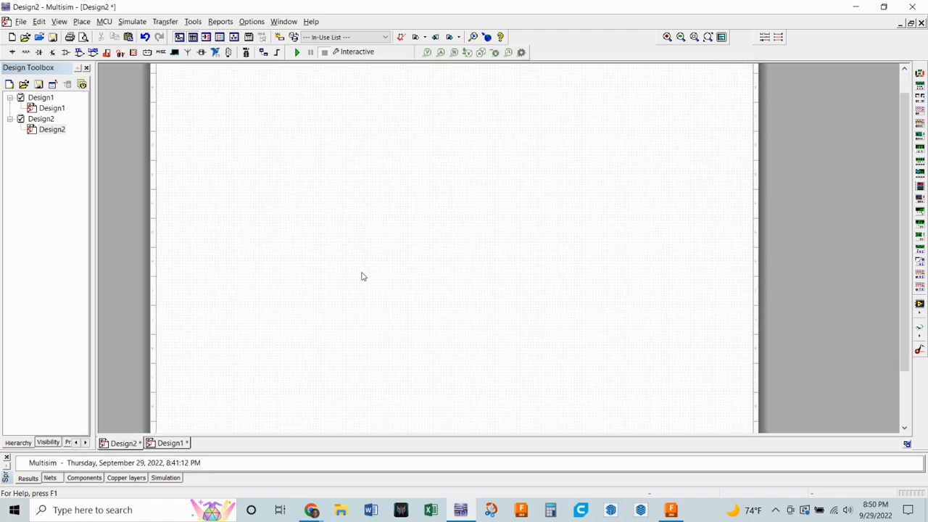
scroll(363, 276, down, 1)
mouse_move(363, 276)
mouse_down()
mouse_move(364, 222)
mouse_move(362, 277)
mouse_up()
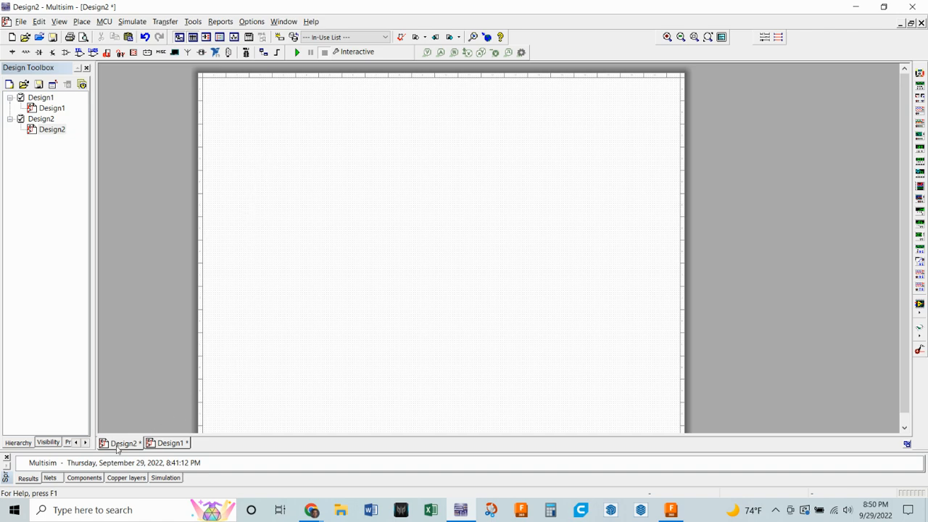
Step: Switch to the Design1 schematic and examine the four-switch input circuit with its 5.0V supply and ground
mouse_move(125, 447)
click(171, 444)
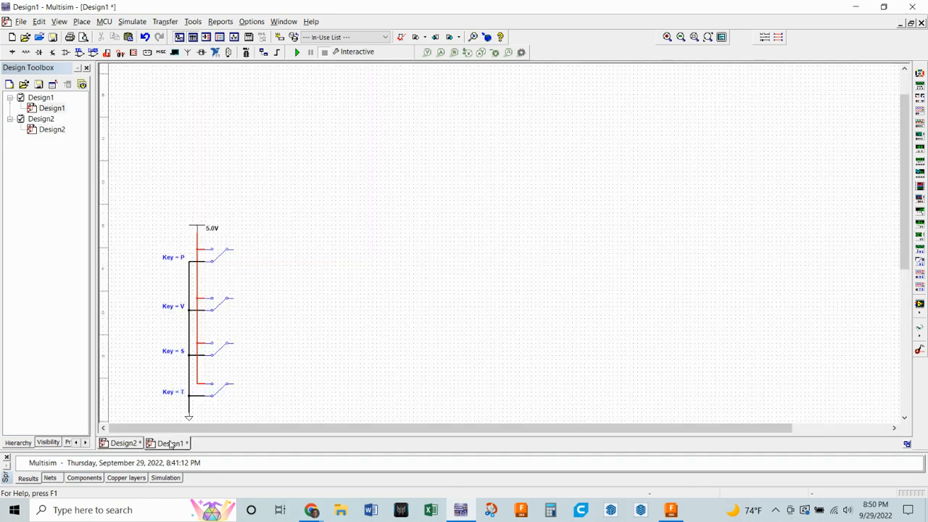
scroll(285, 335, down, 3)
scroll(298, 269, down, 2)
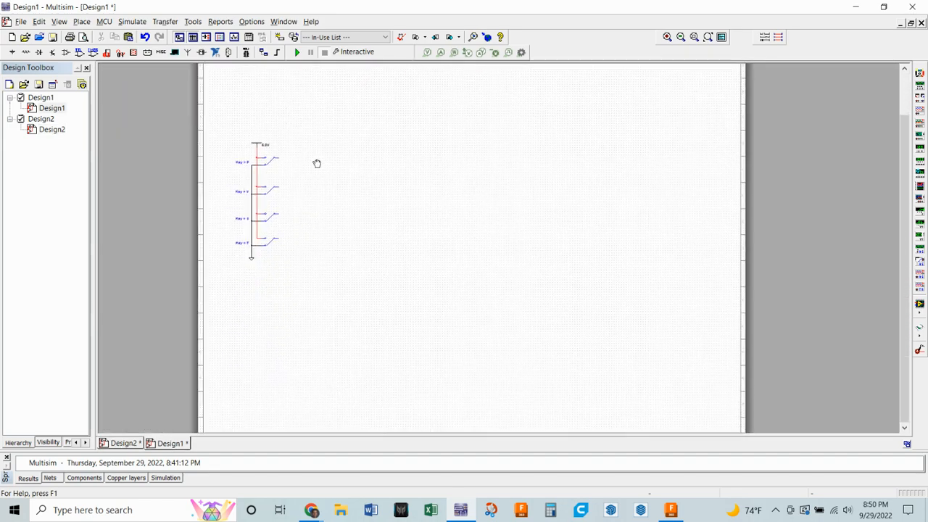
scroll(295, 209, down, 1)
scroll(293, 208, up, 3)
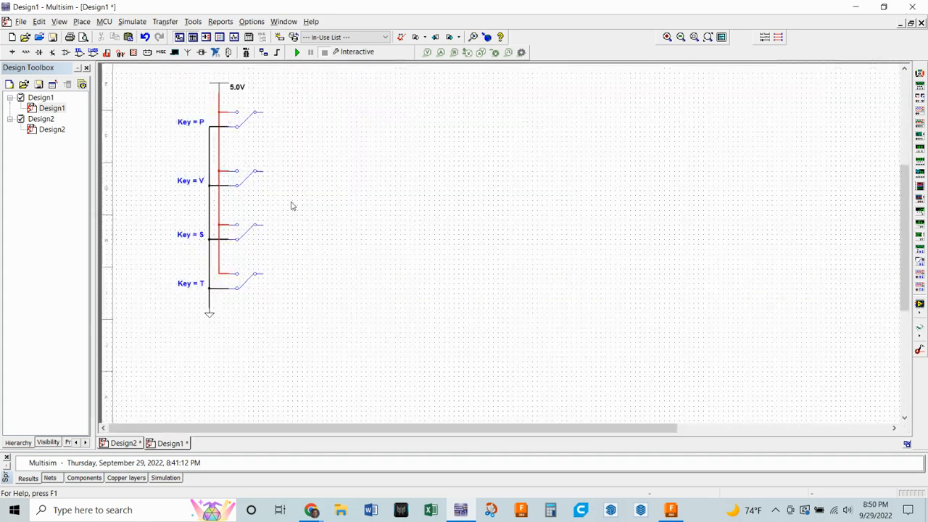
scroll(292, 209, up, 2)
scroll(379, 271, up, 2)
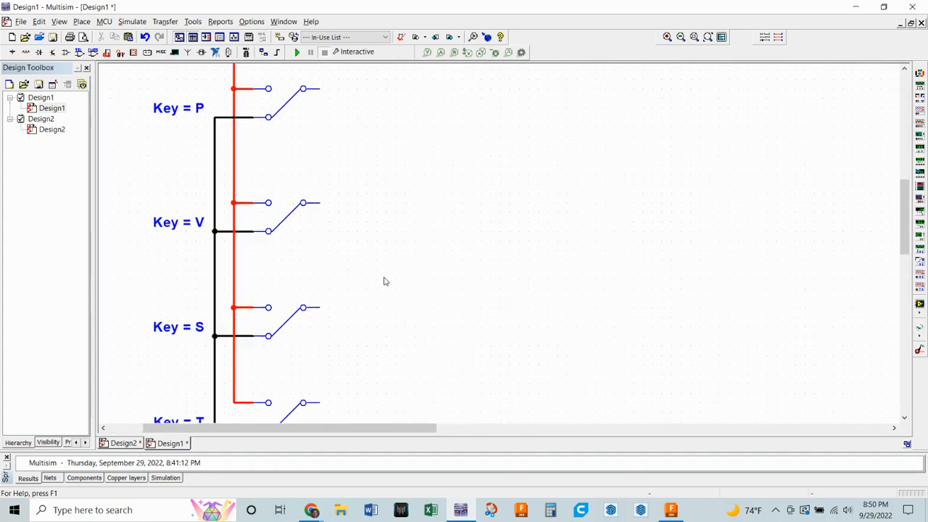
scroll(397, 273, down, 1)
scroll(397, 271, down, 1)
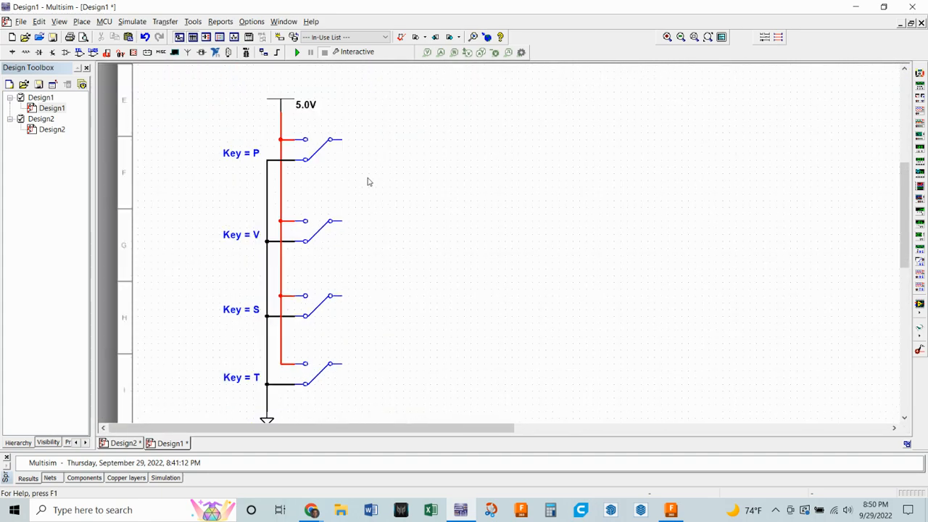
Step: Review the value and display settings of the SPDT switch toggled by key P
click(332, 156)
double_click(332, 155)
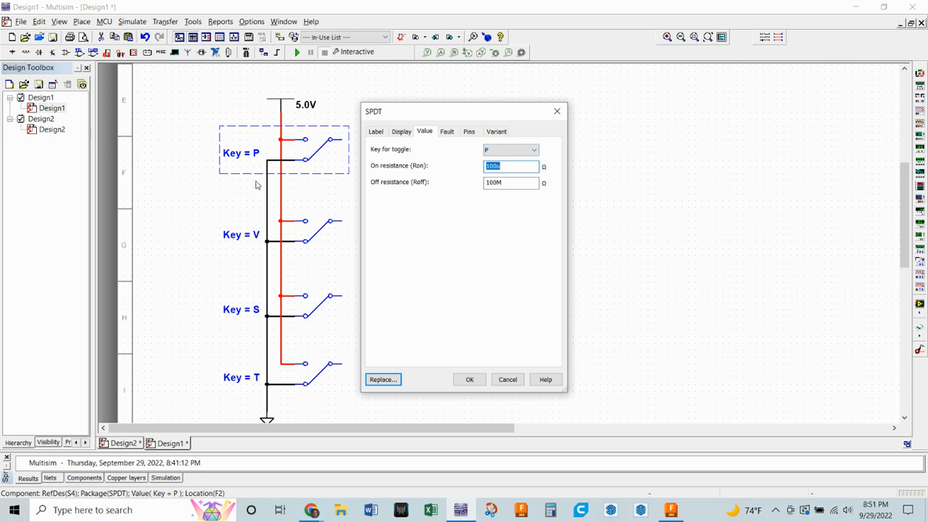
click(400, 134)
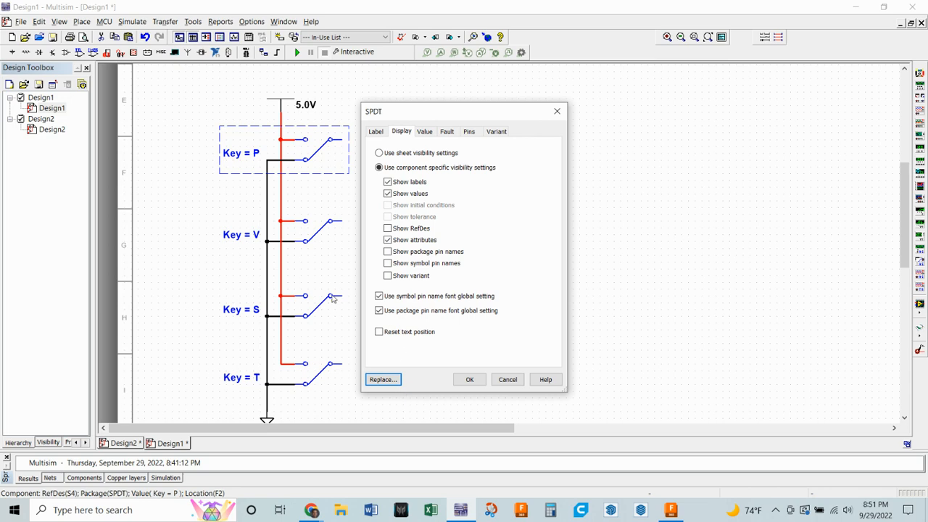
click(469, 379)
scroll(392, 311, down, 2)
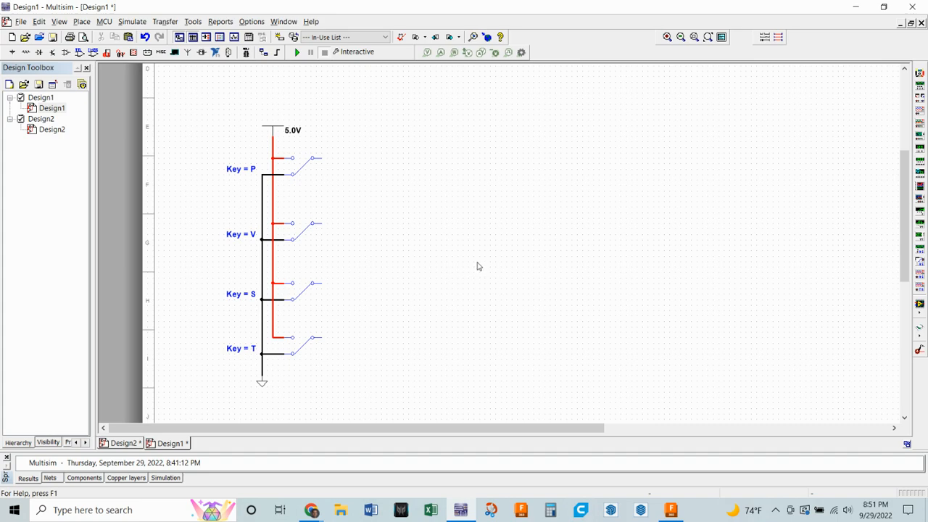
scroll(477, 266, down, 1)
scroll(459, 273, up, 1)
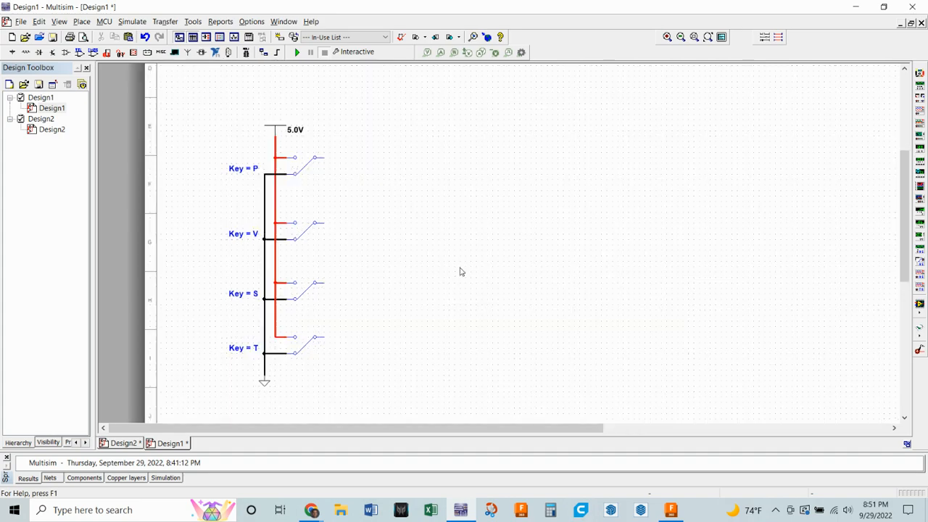
scroll(460, 274, down, 2)
scroll(463, 272, down, 2)
drag(488, 293, 402, 284)
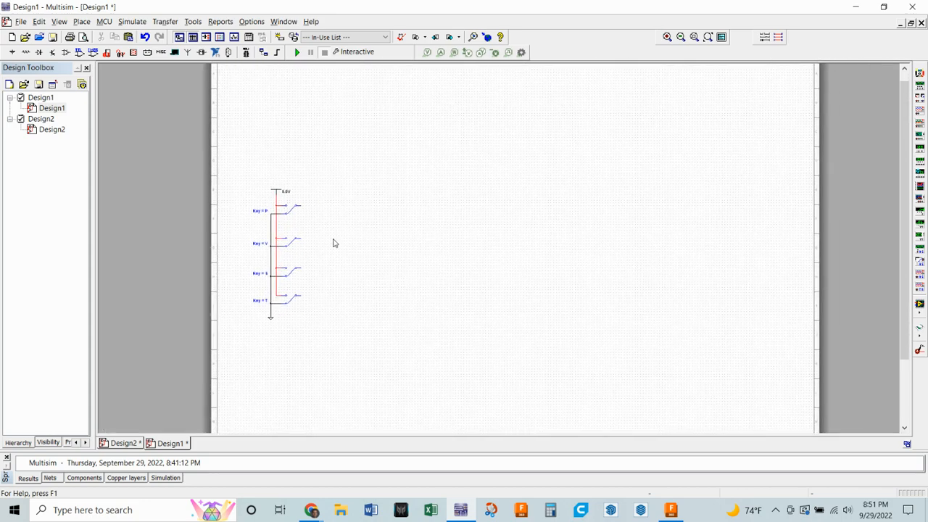
scroll(327, 253, up, 2)
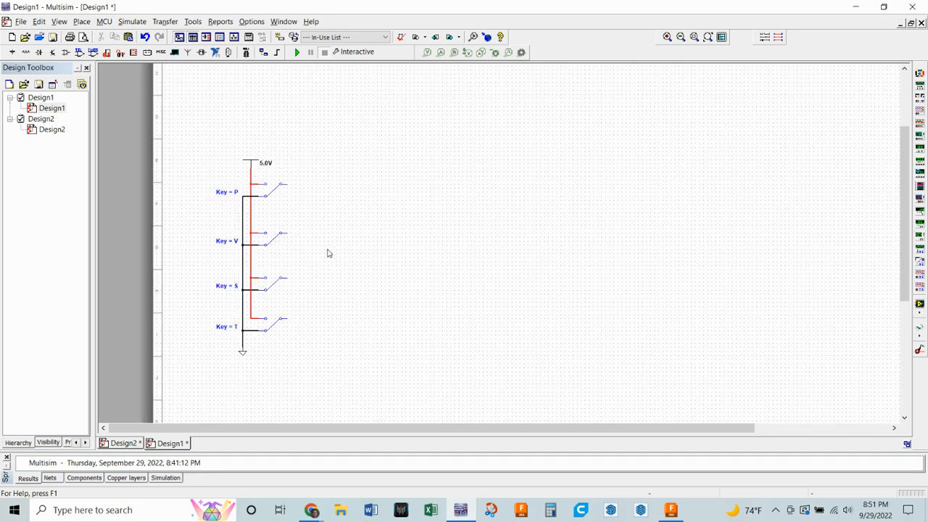
scroll(328, 253, down, 2)
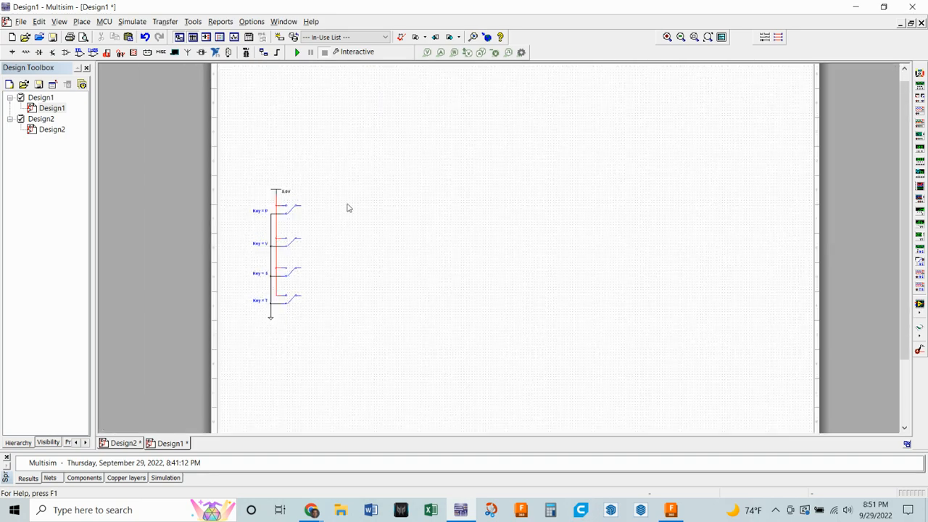
Step: Draw a long vertical bus to the right of the four switches, running from sheet zone B5 down to N5
scroll(347, 206, down, 1)
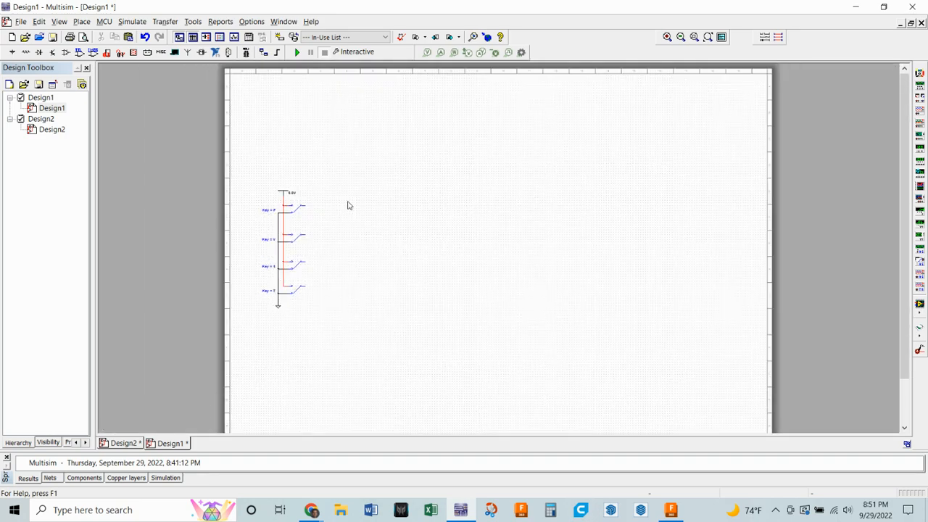
click(81, 21)
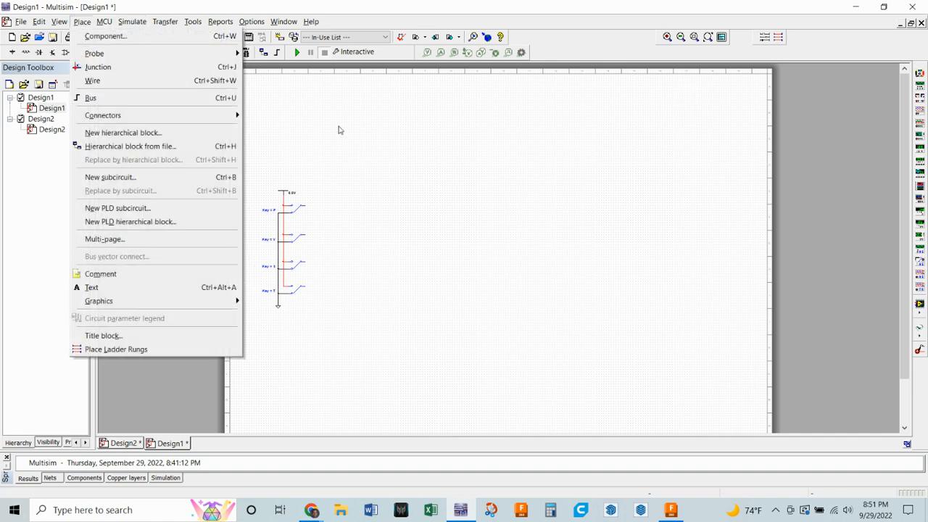
click(203, 98)
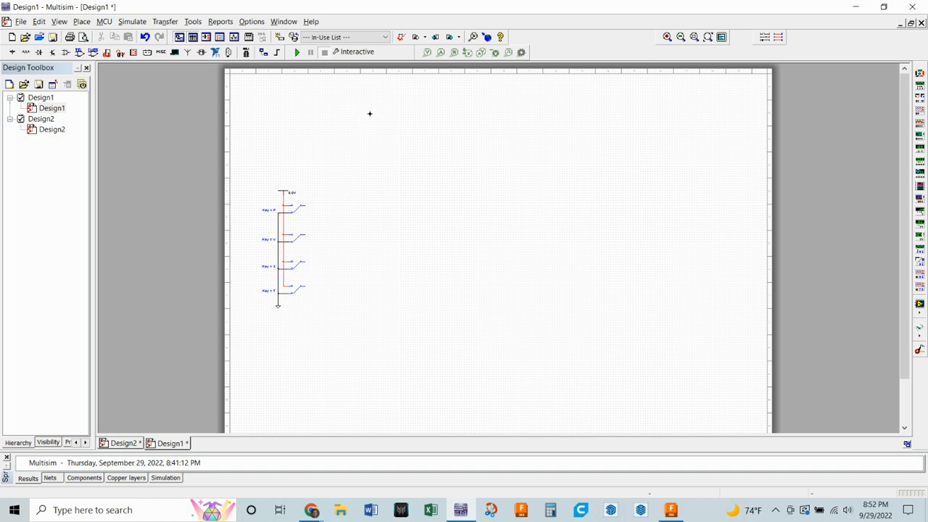
click(369, 105)
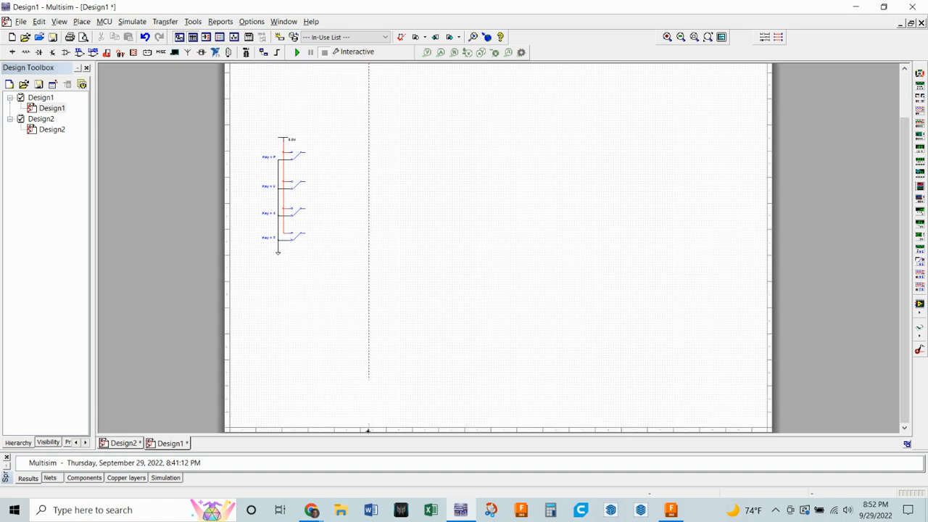
double_click(369, 374)
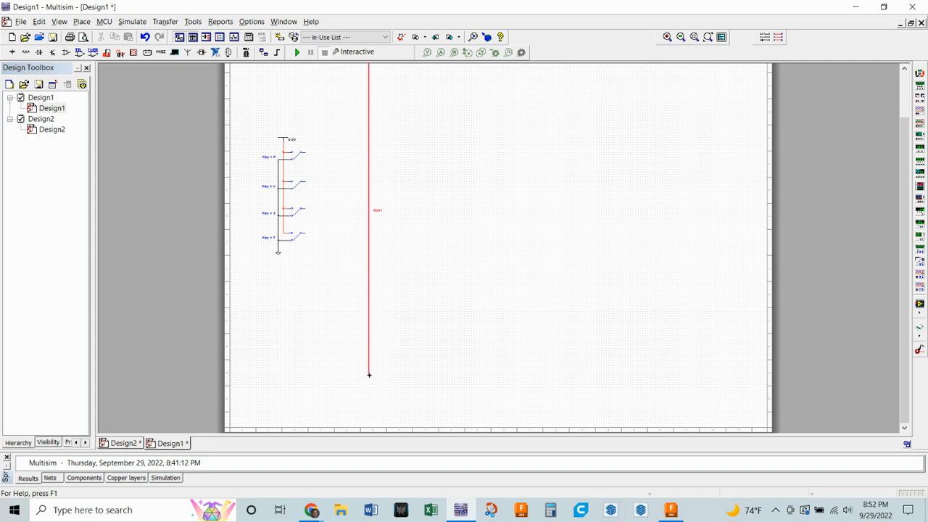
scroll(407, 261, down, 1)
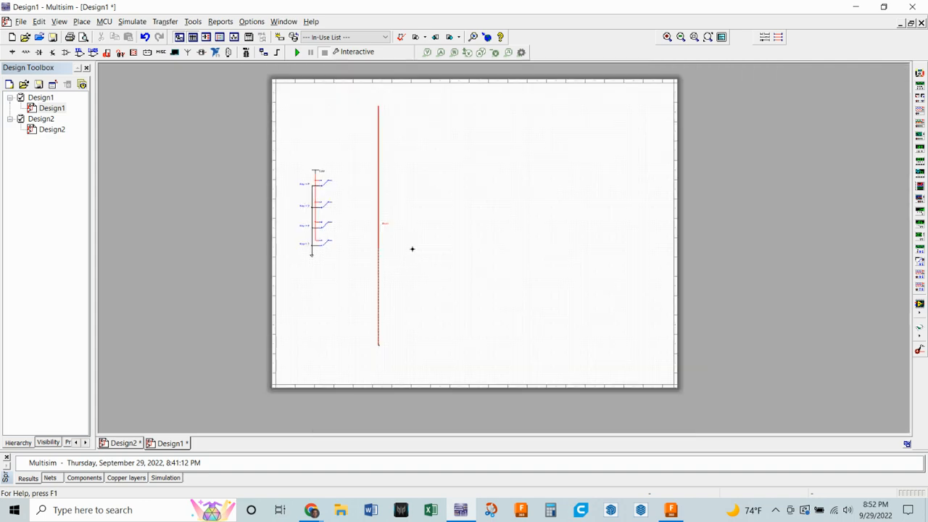
click(384, 353)
key(Escape)
Step: Move the Bus1 label to just above the upper end of the vertical bus
scroll(406, 223, down, 2)
scroll(379, 145, up, 3)
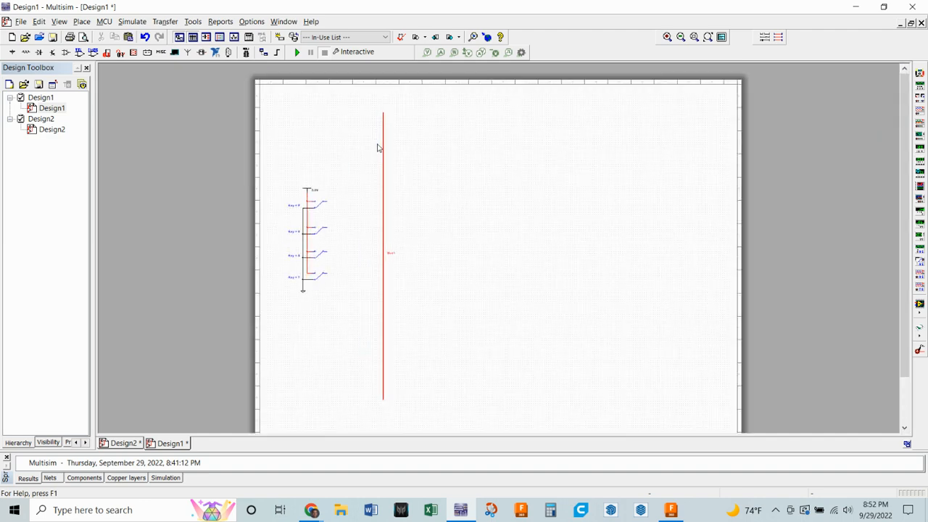
drag(455, 282, 435, 377)
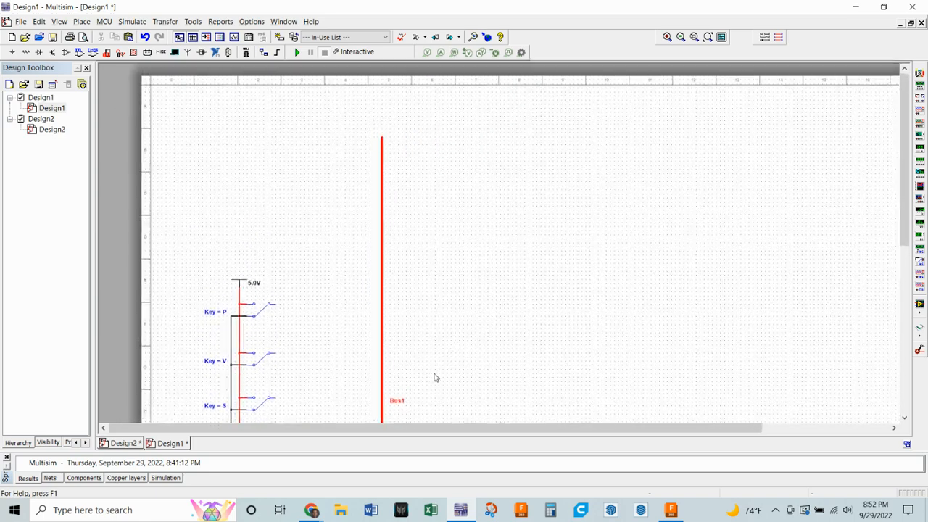
click(398, 403)
drag(398, 403, 381, 120)
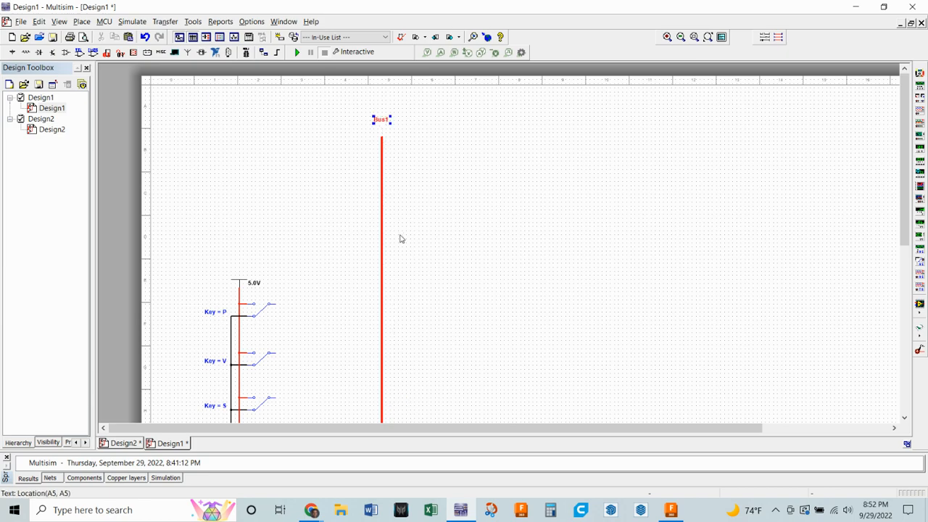
Step: Change the color of Bus1 from the standard palette to a dark green
scroll(410, 229, down, 1)
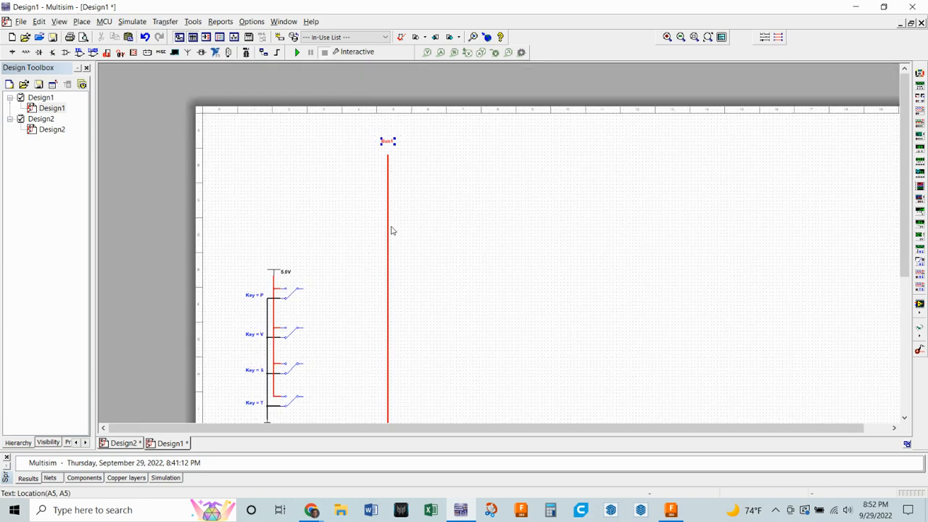
right_click(390, 225)
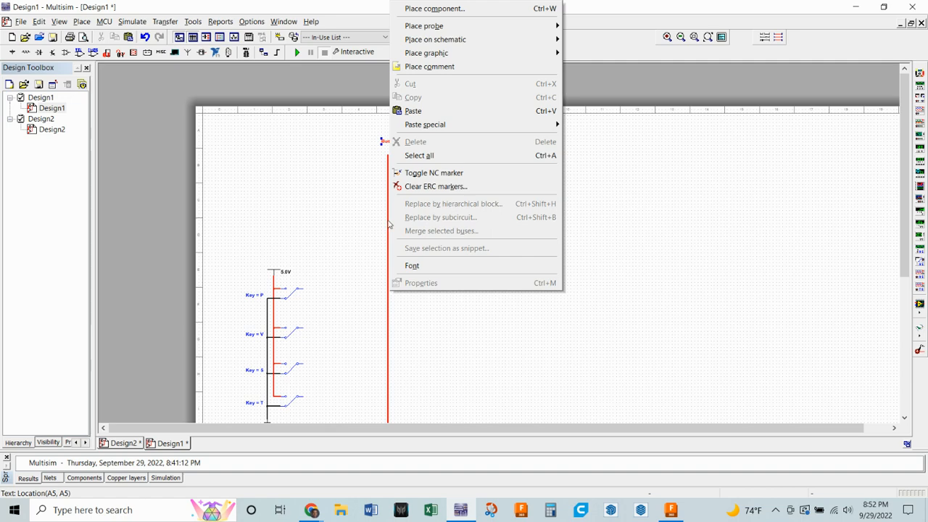
click(387, 219)
right_click(388, 223)
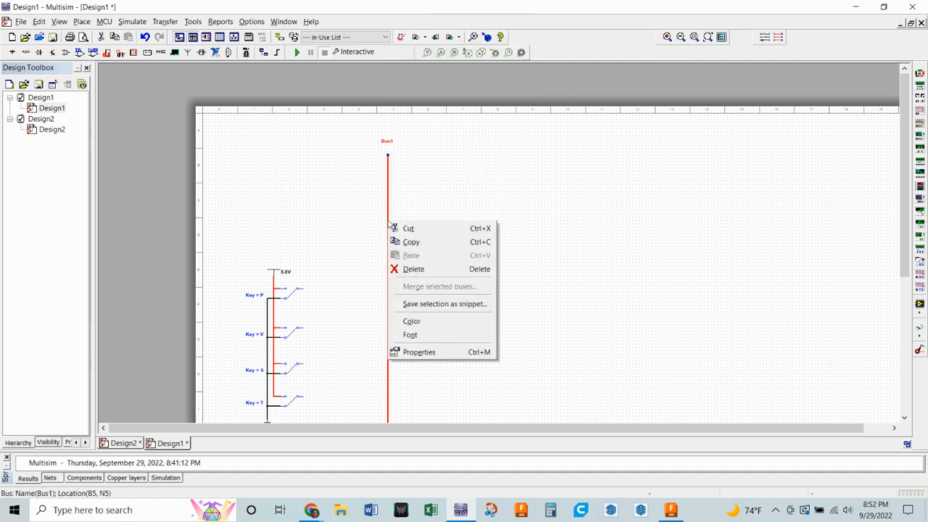
click(411, 321)
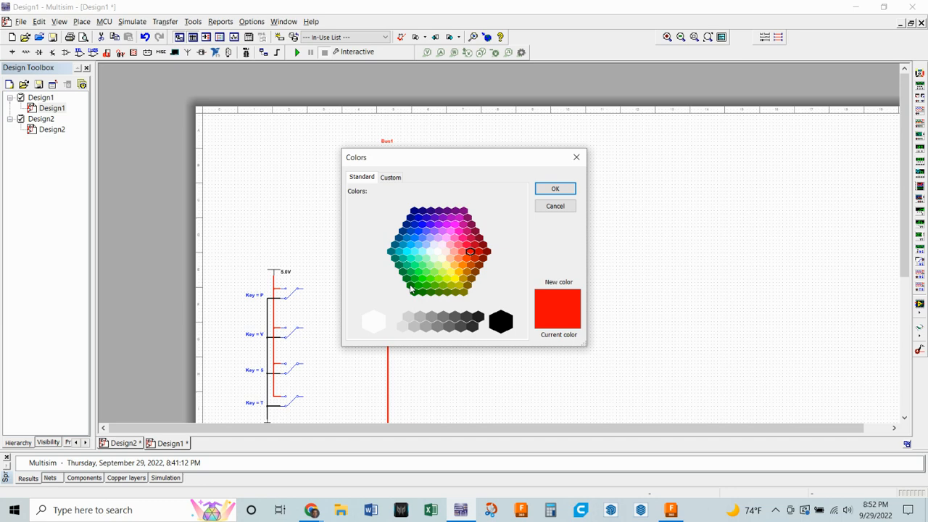
click(414, 279)
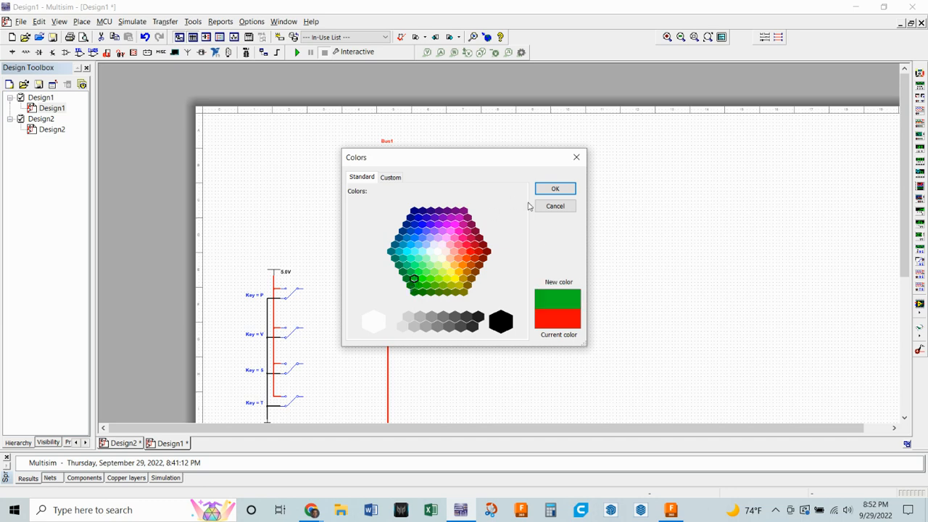
click(556, 190)
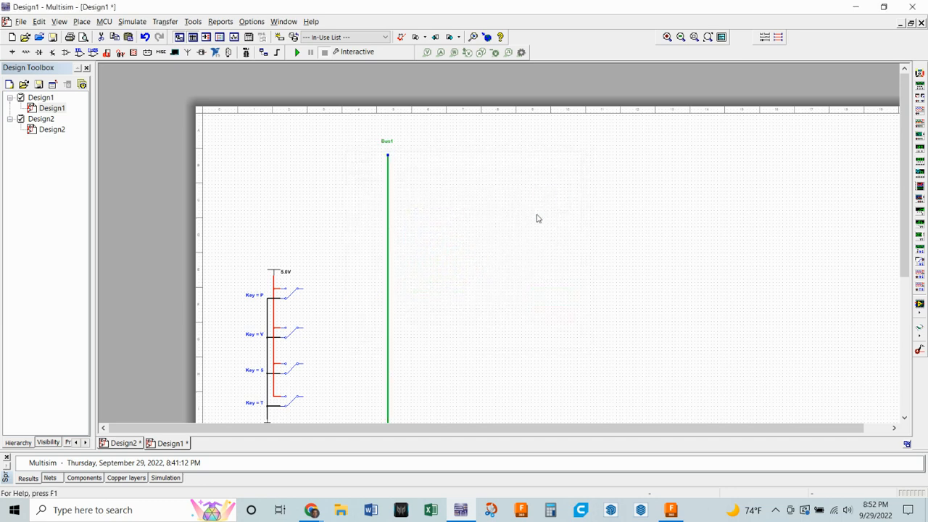
Step: Place a 7404N hex inverter from the TTL group between the P switch and the bus, slightly below the switch output
scroll(399, 284, down, 1)
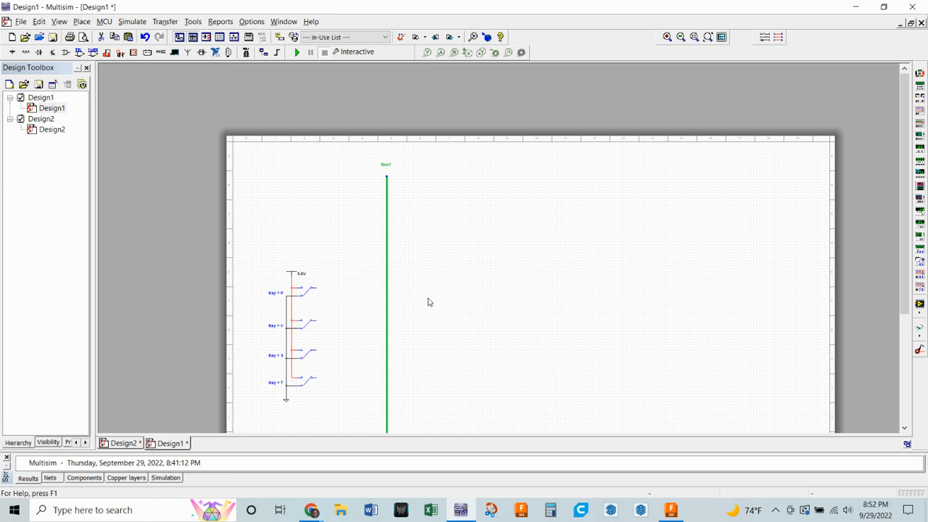
scroll(409, 322, up, 1)
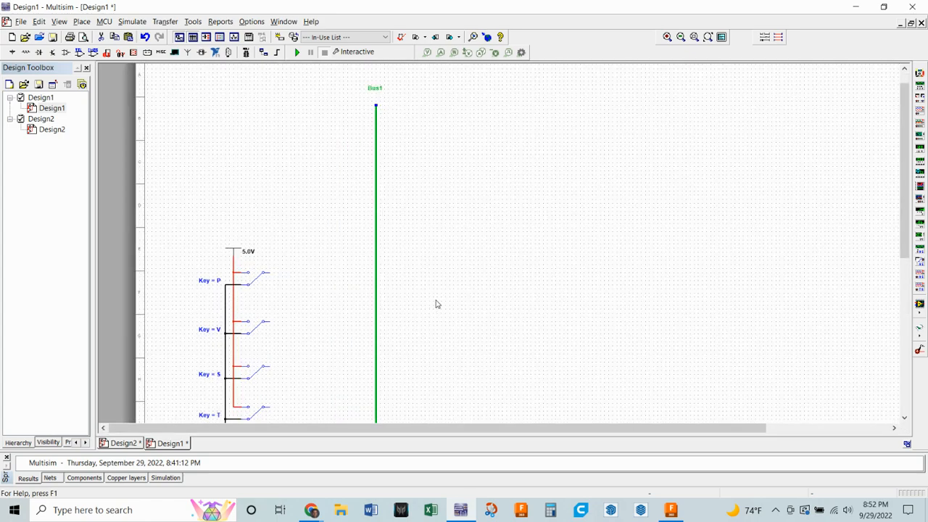
scroll(436, 304, up, 2)
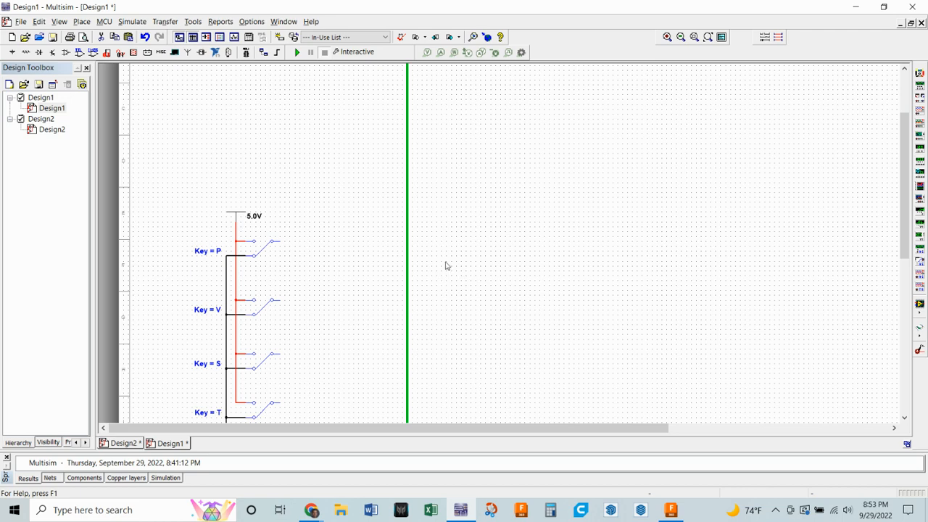
drag(523, 280, 551, 224)
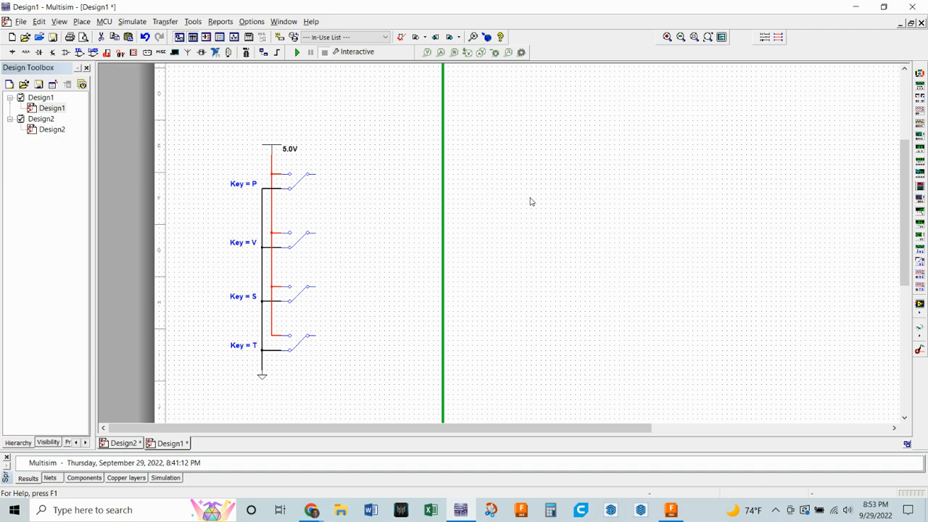
scroll(336, 193, up, 2)
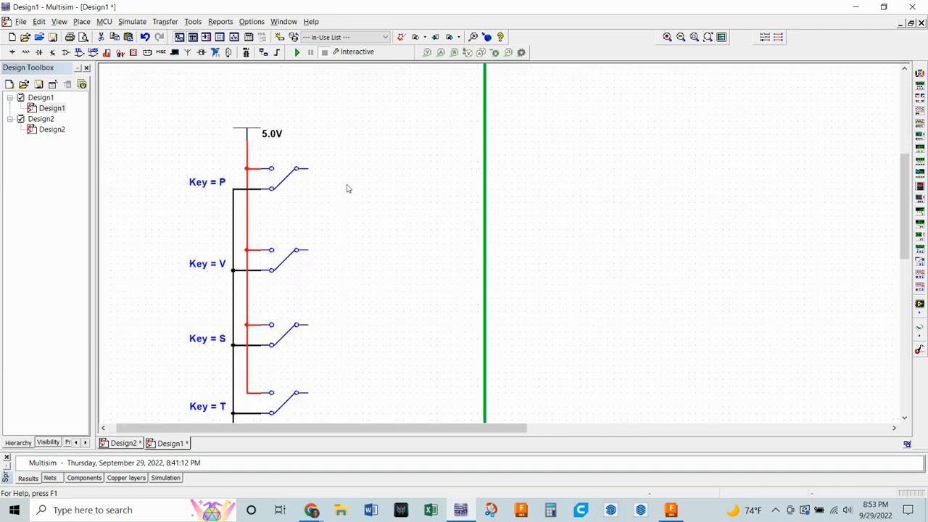
click(79, 54)
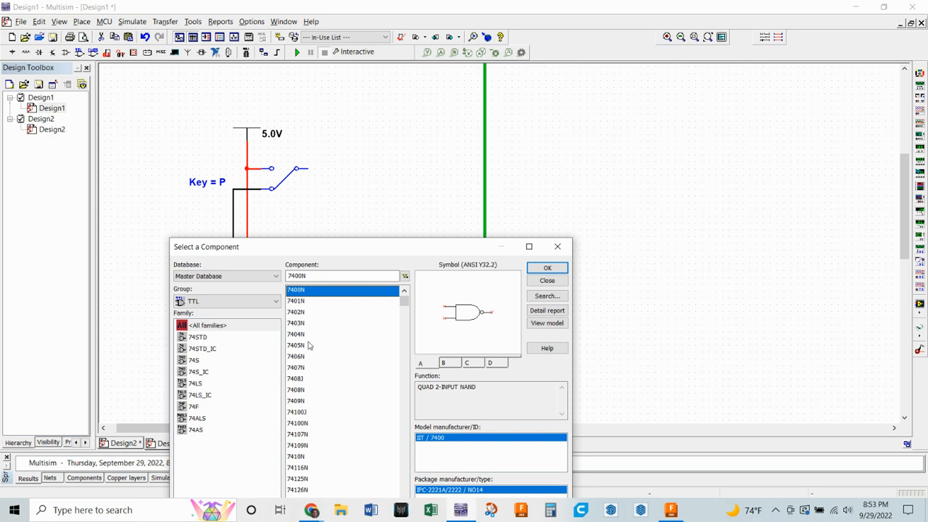
click(300, 335)
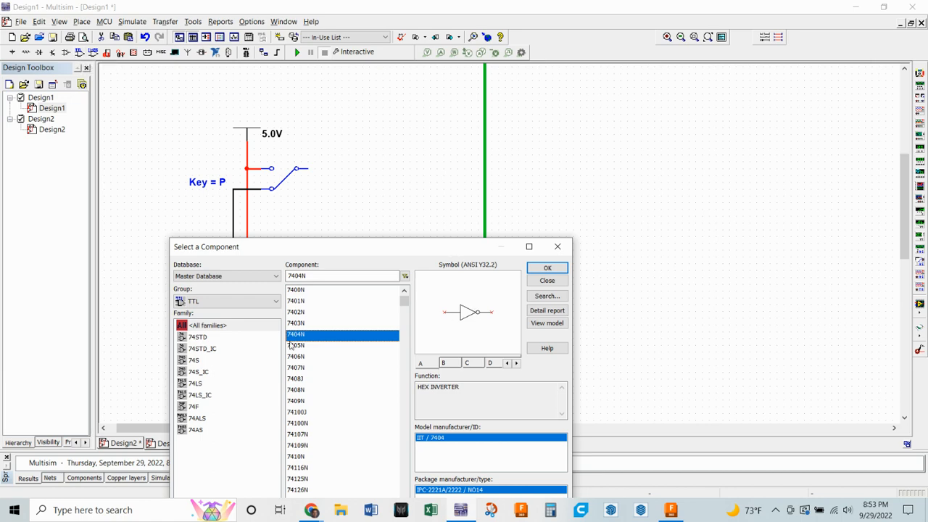
click(542, 269)
click(525, 279)
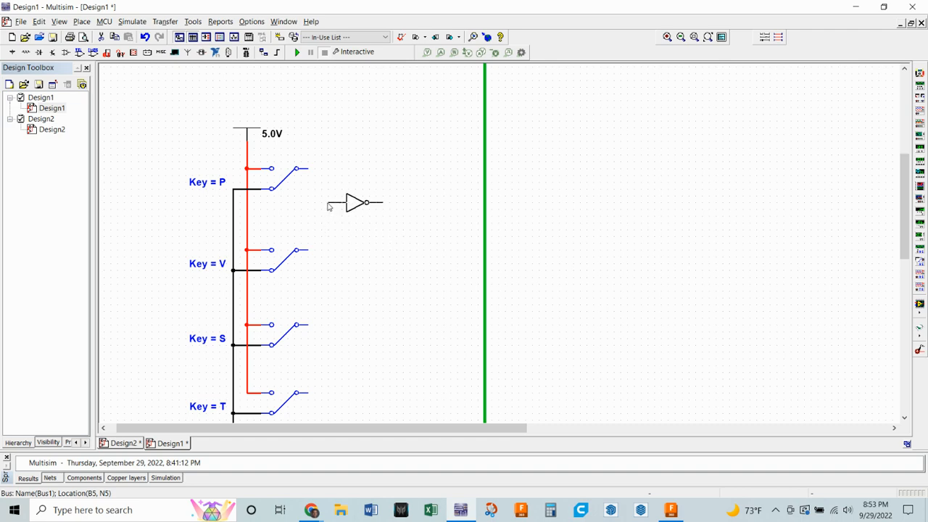
click(349, 204)
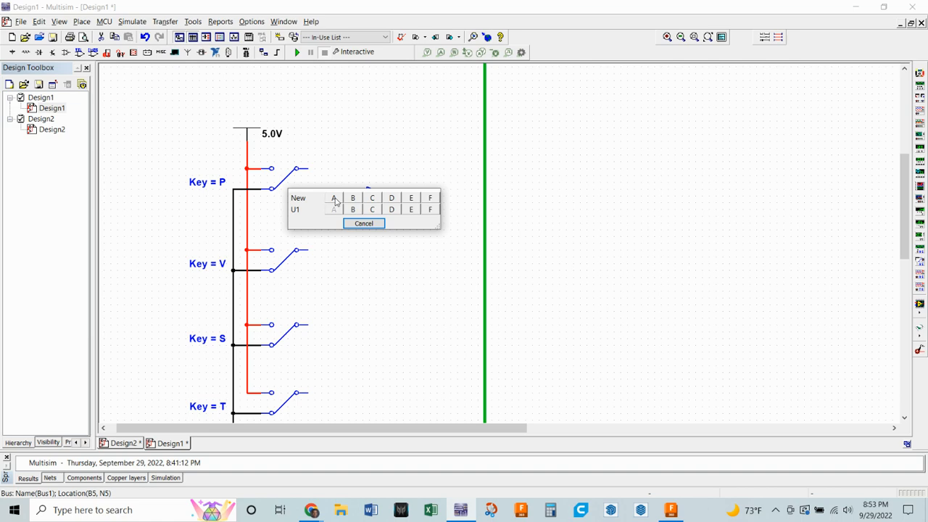
Step: Place two more 7404N inverters beside the V and S switches, aligned under the first, using section A of a new chip
click(335, 200)
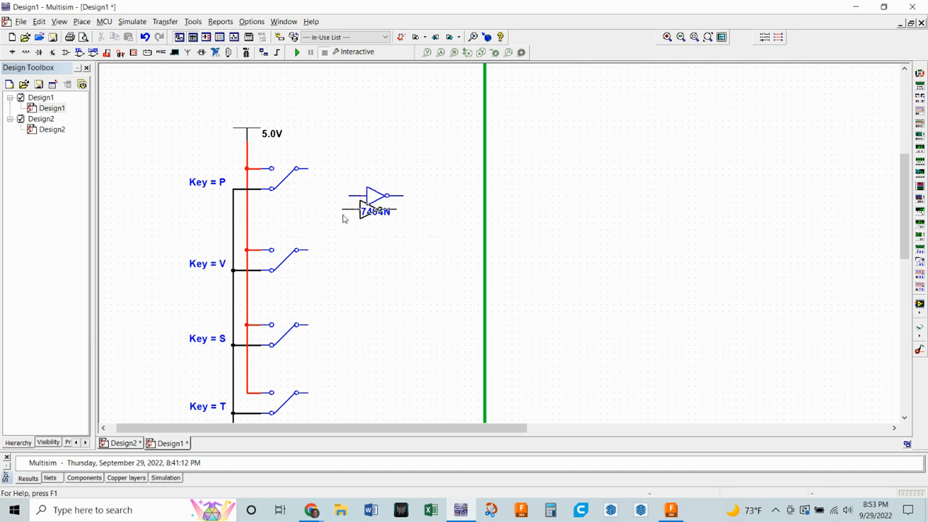
click(349, 282)
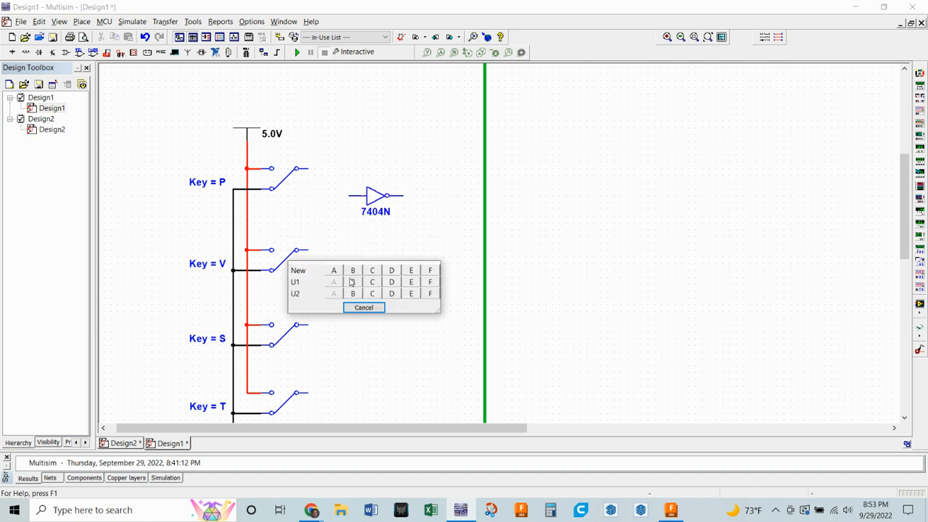
click(342, 270)
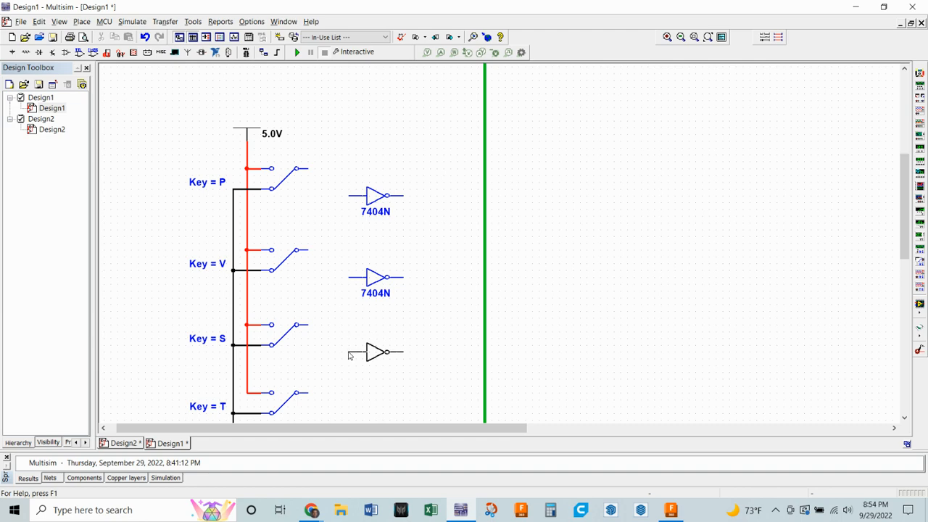
click(350, 355)
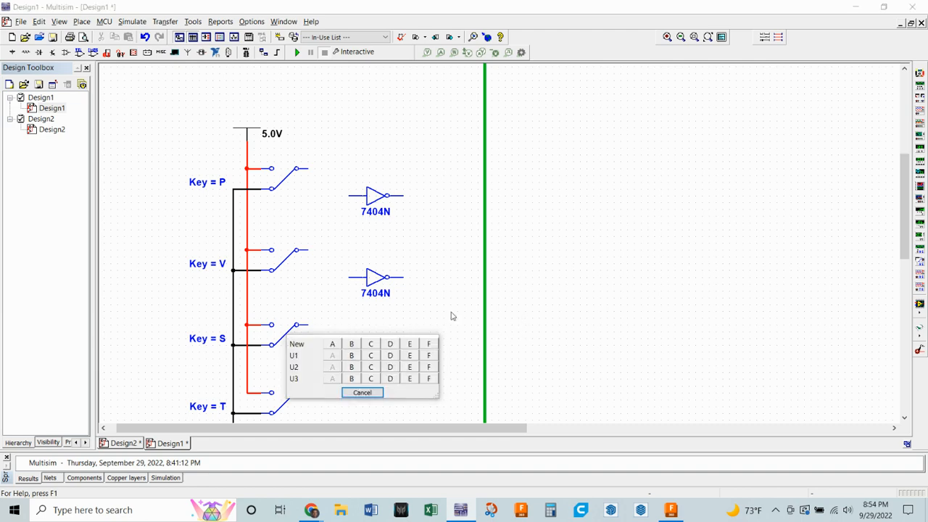
click(334, 346)
Step: Place a fourth 7404N inverter beside the T switch, aligned with the other three, and end component placement
drag(417, 330, 409, 215)
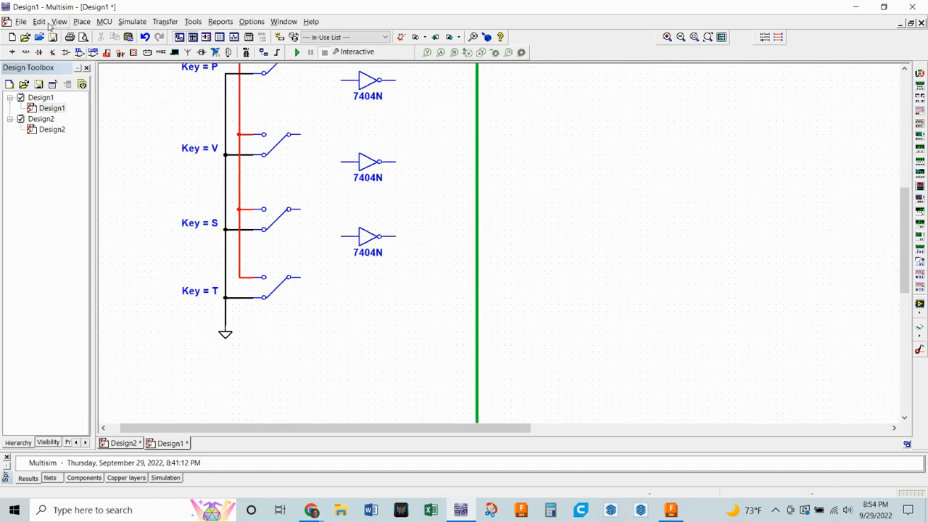
click(79, 51)
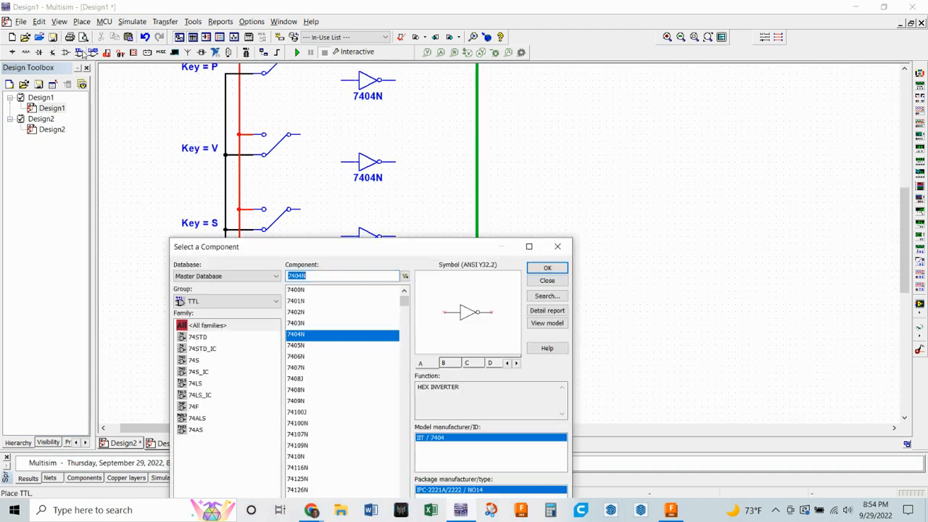
click(547, 267)
click(523, 261)
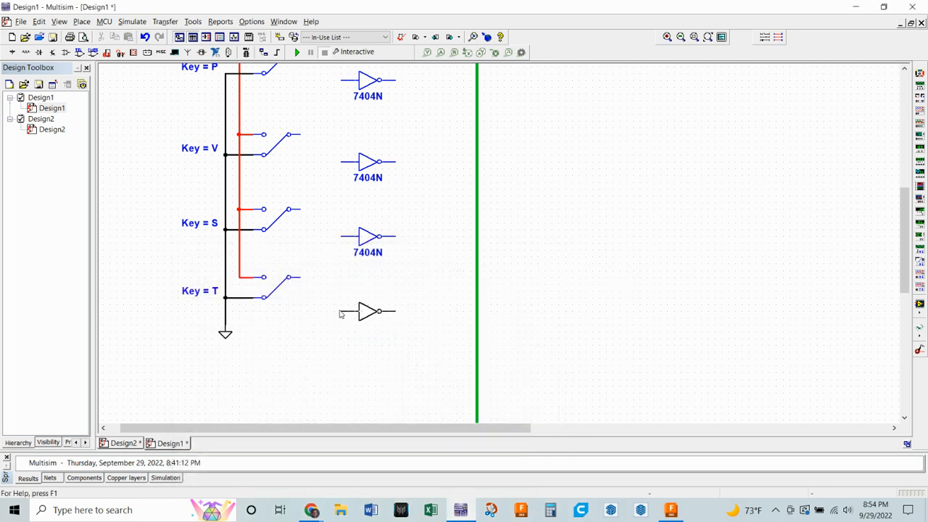
click(339, 313)
click(353, 365)
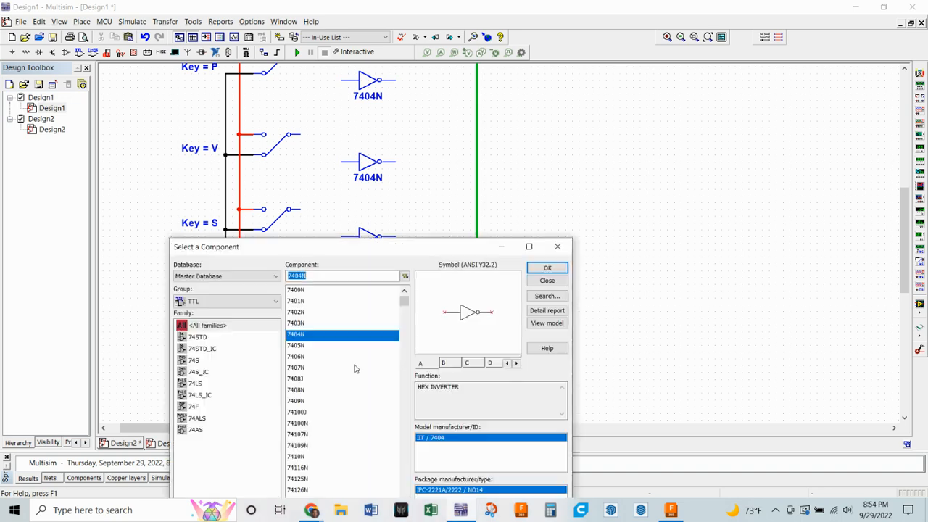
click(540, 284)
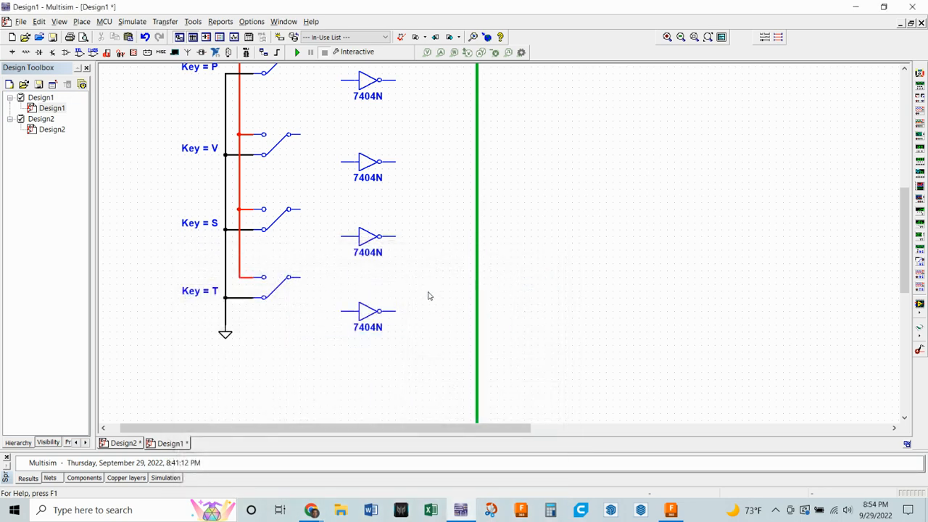
Step: Wire the output of the P switch straight across to Bus1 and name the bus line P
scroll(454, 232, up, 5)
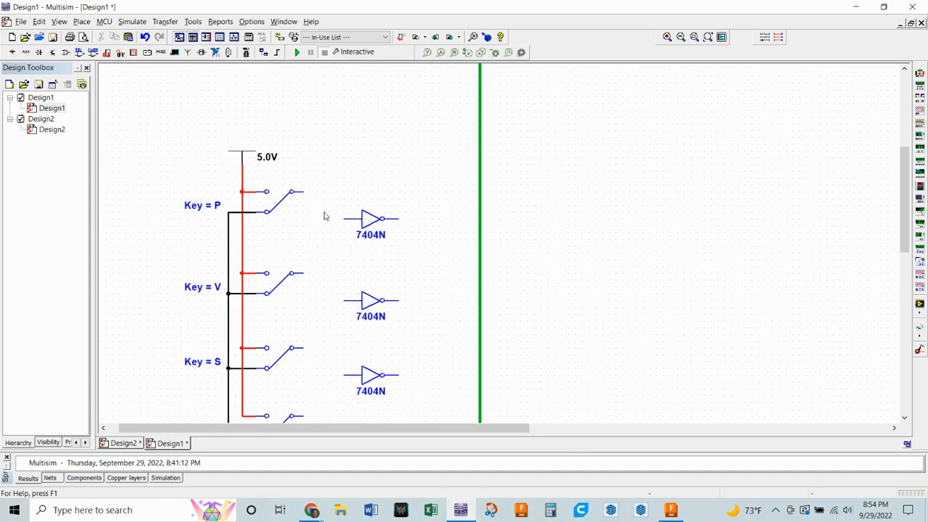
click(303, 192)
scroll(474, 194, up, 3)
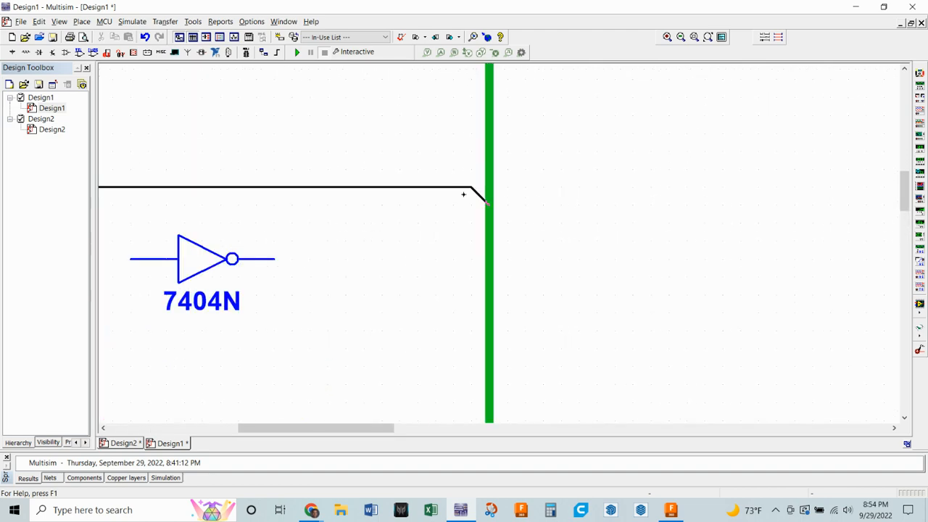
click(477, 195)
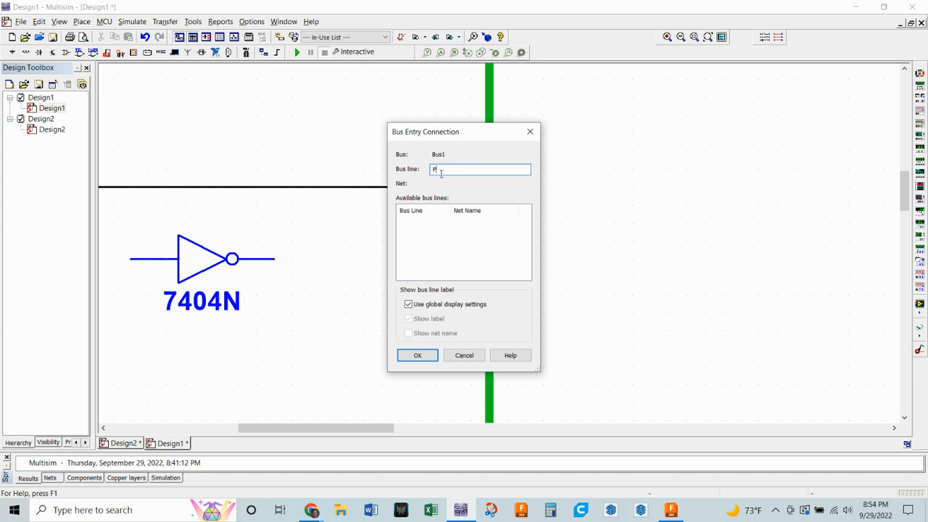
click(418, 357)
Step: Wire the output of the inverter beside the P switch to Bus1, trying ~P as the bus line name
scroll(413, 258, down, 2)
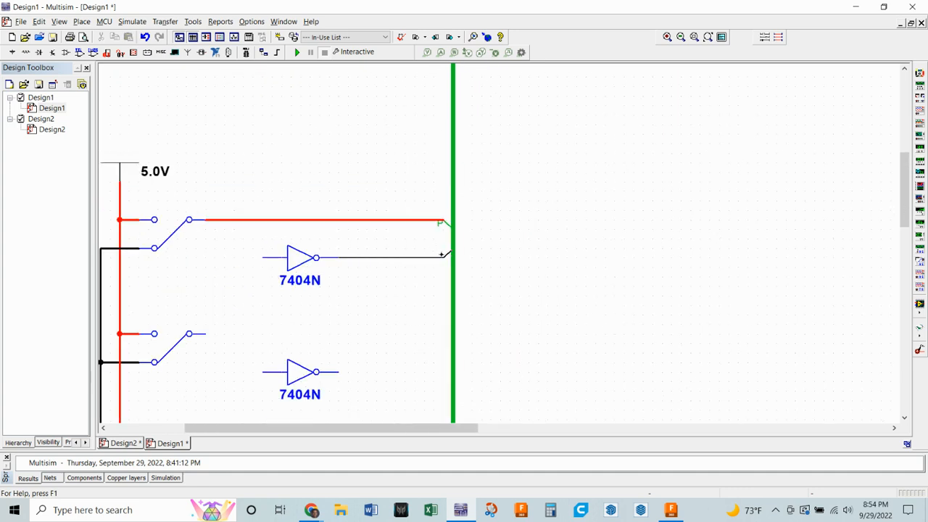
click(445, 256)
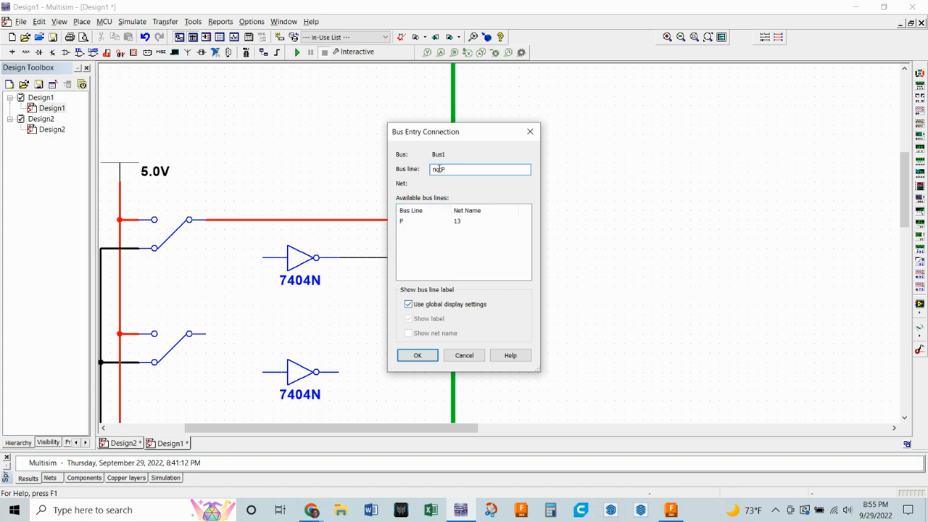
drag(439, 168, 432, 169)
text(~P)
click(425, 357)
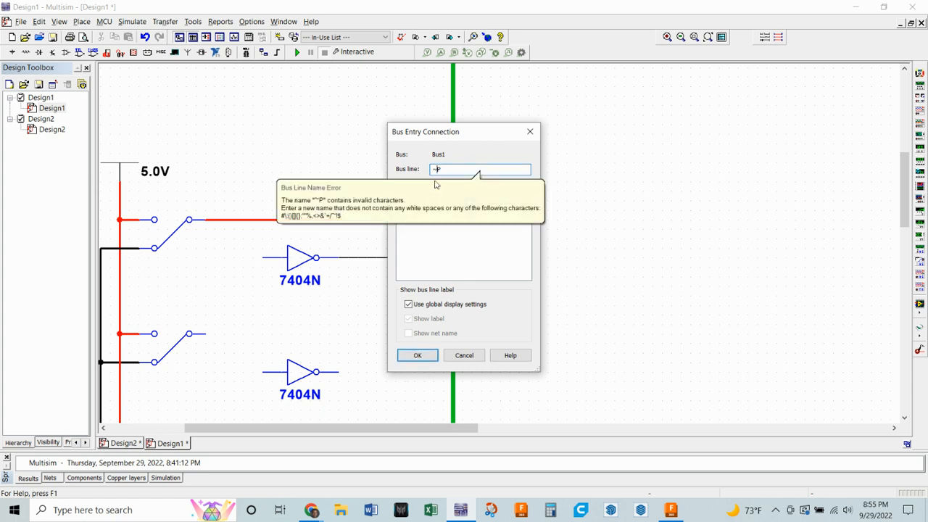
Step: Name the inverter output's bus line notP and complete the bus entry connection
key(BackSpace)
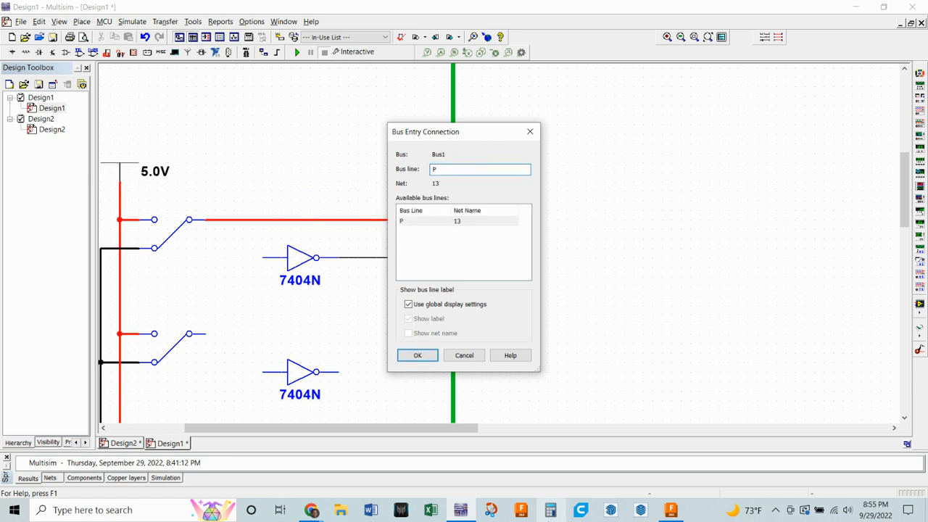
text(not)
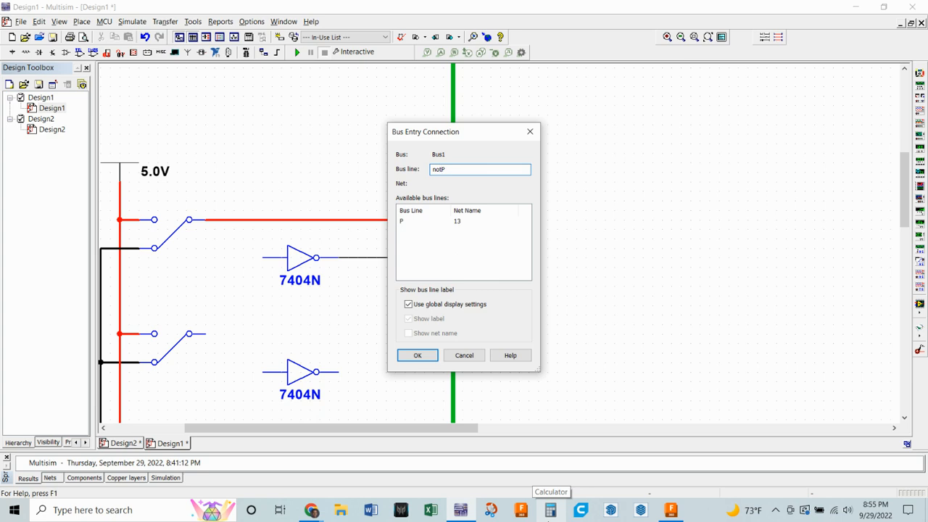
click(417, 354)
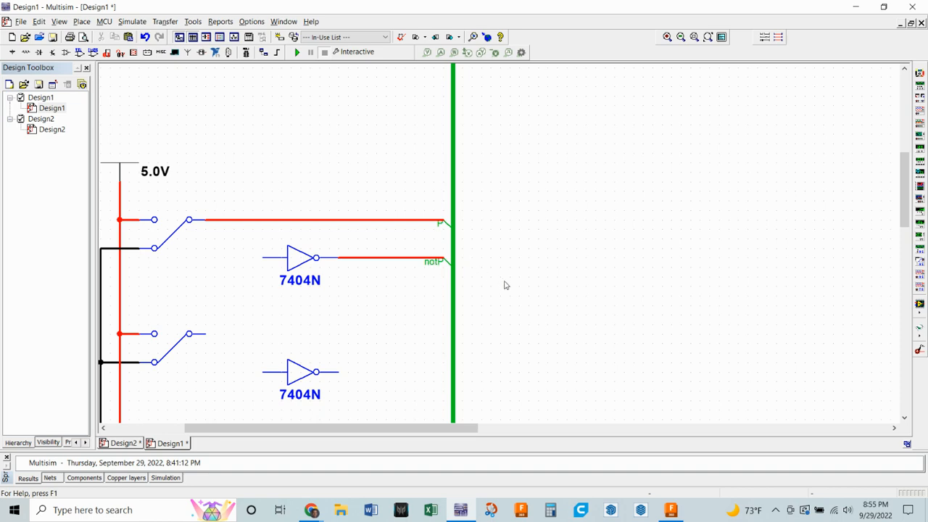
scroll(500, 290, down, 2)
drag(529, 294, 525, 176)
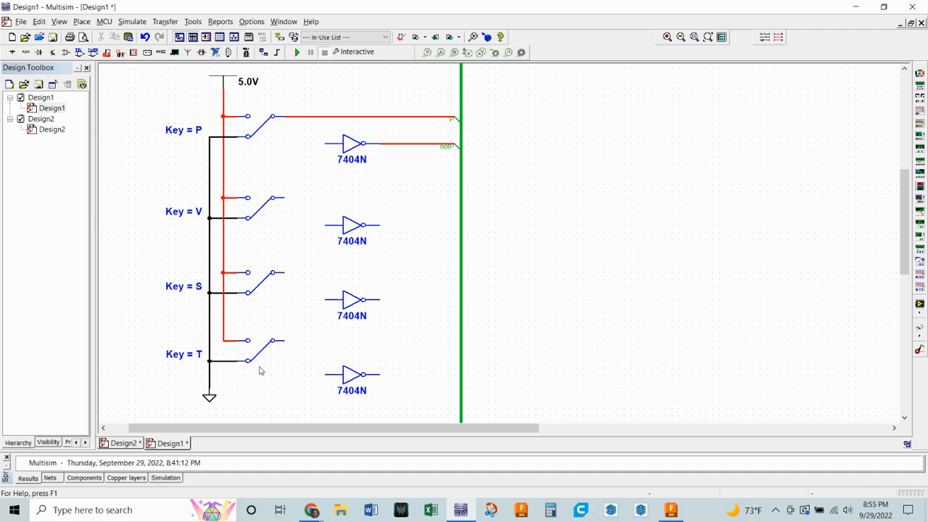
click(310, 512)
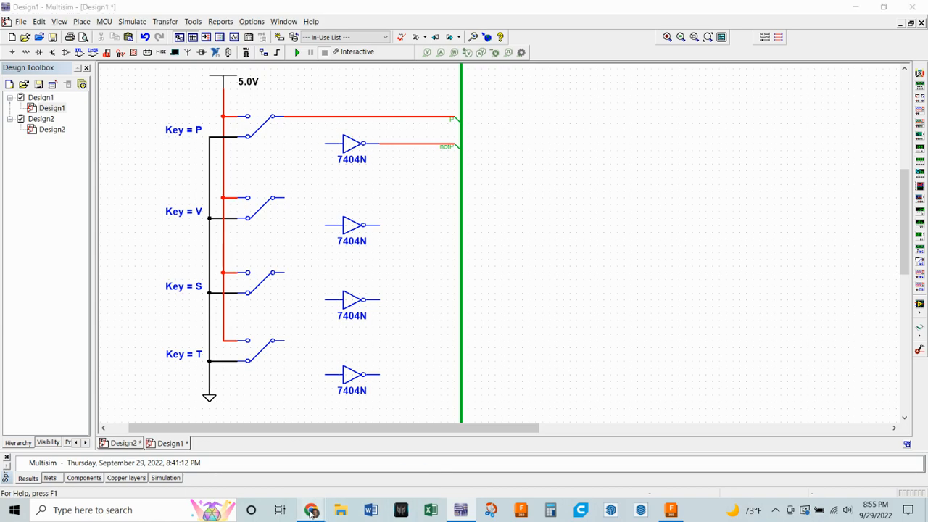
click(399, 443)
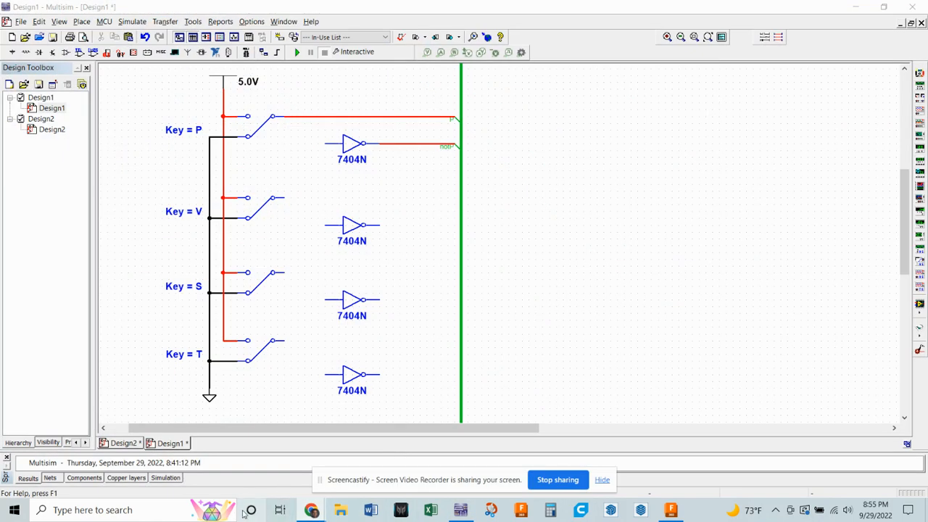
mouse_move(311, 510)
click(282, 487)
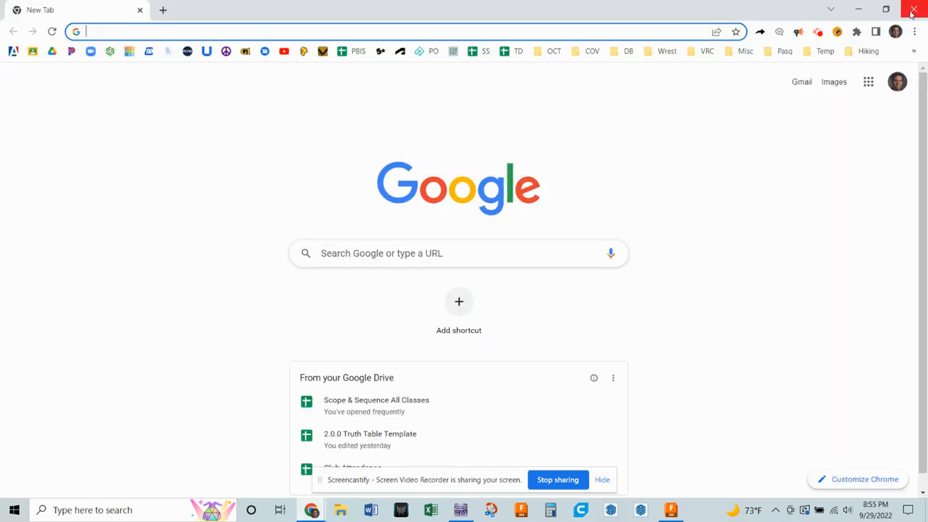
click(818, 32)
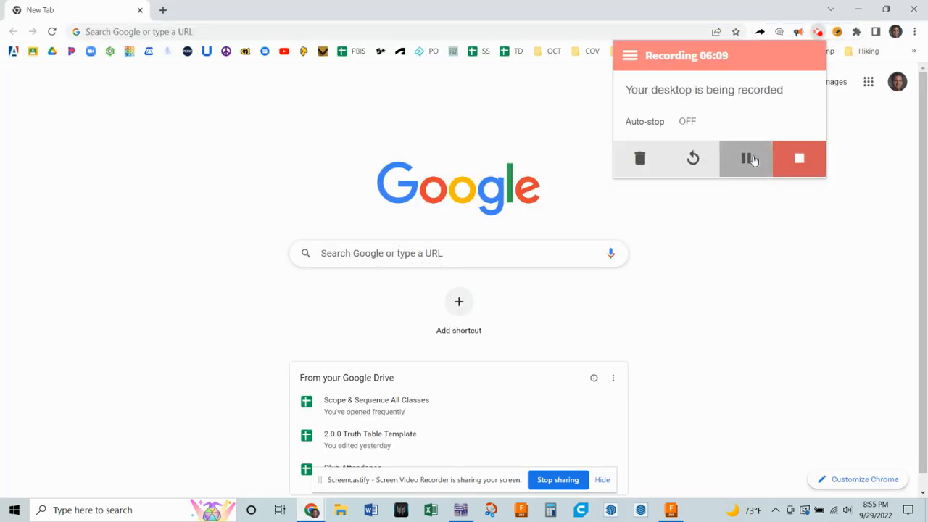
click(460, 509)
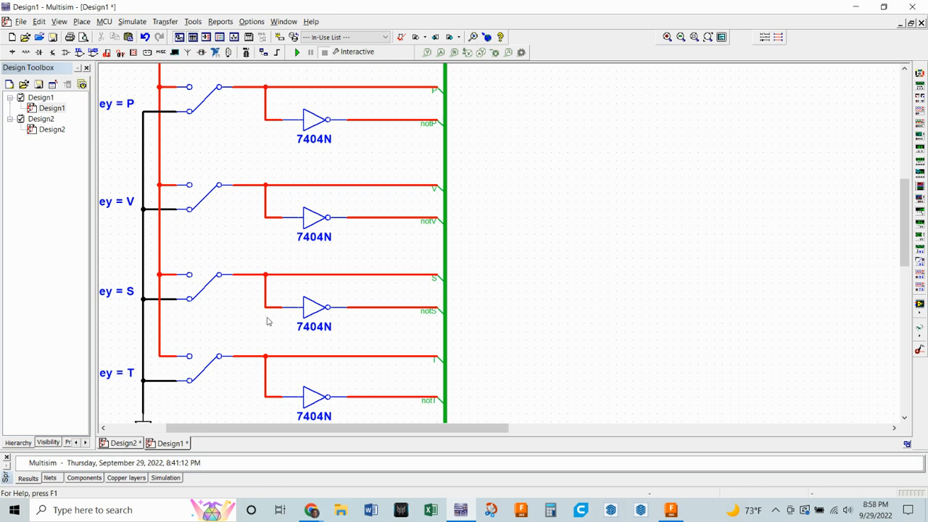
Step: Change the net color of the wire from the P switch to bus line P to dark purple
click(390, 88)
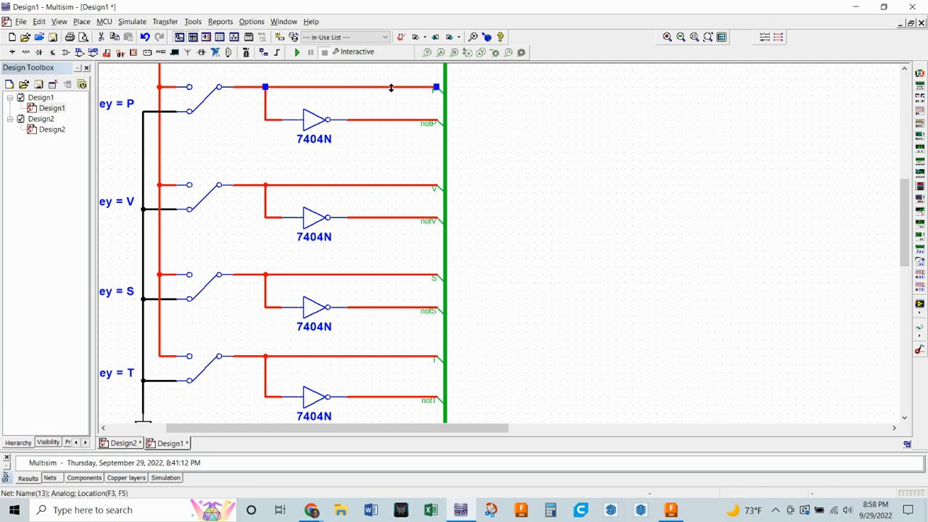
right_click(390, 88)
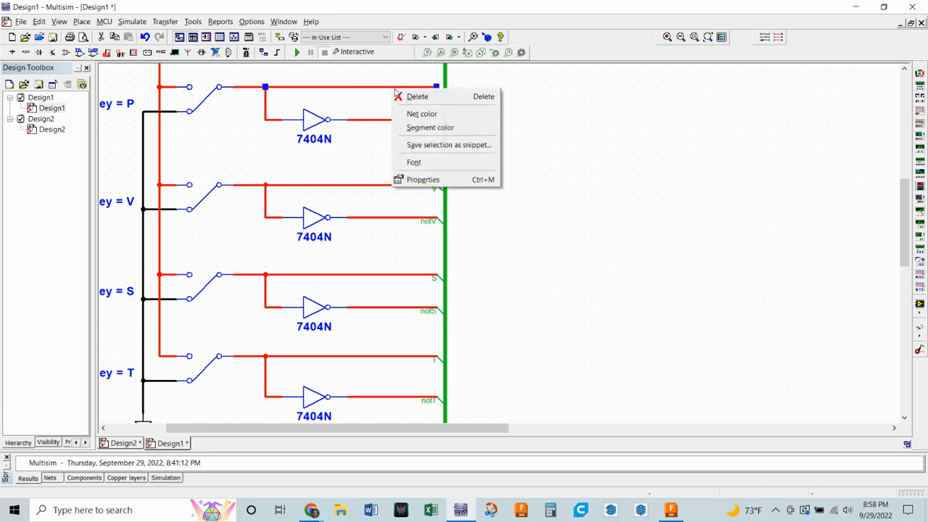
click(548, 122)
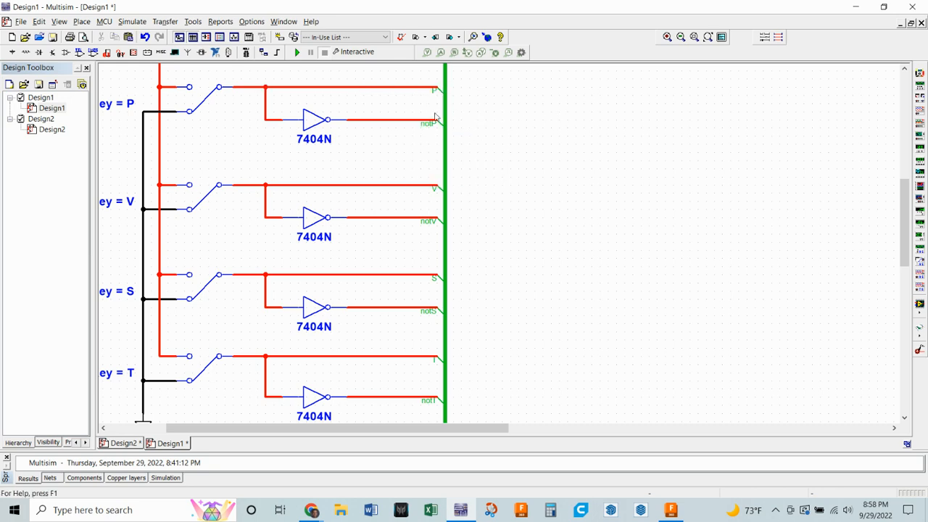
right_click(386, 89)
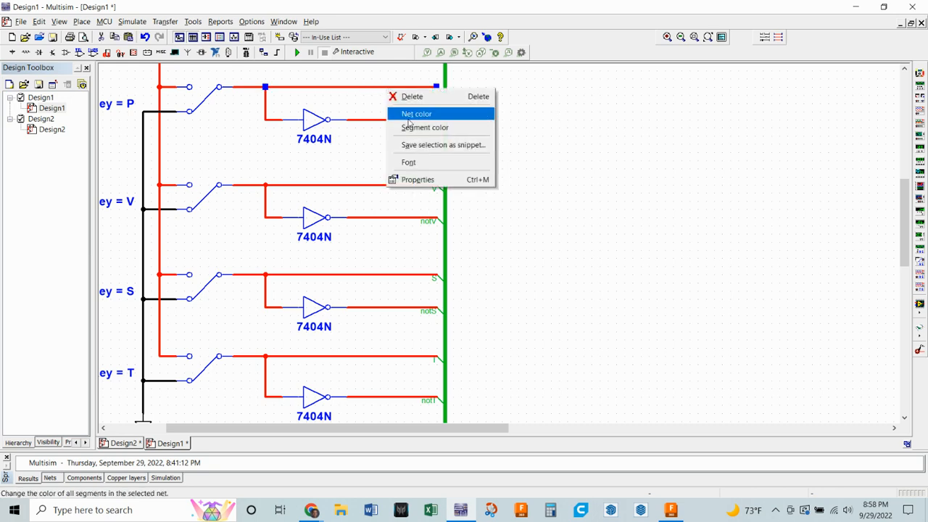
click(399, 117)
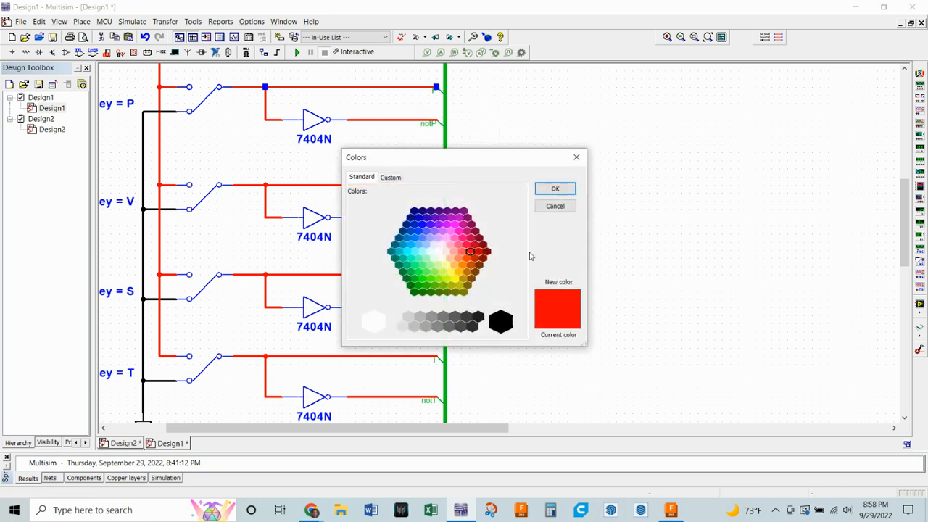
click(464, 211)
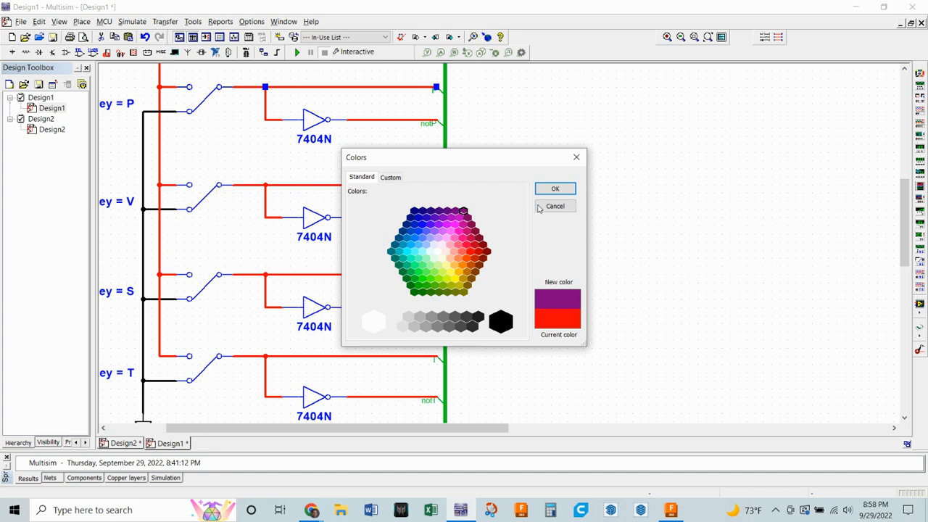
click(549, 186)
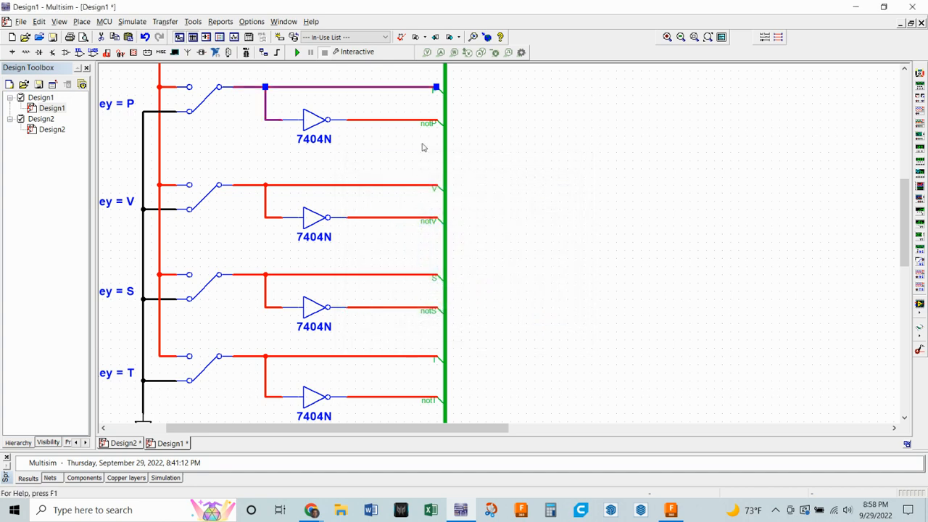
Step: Recolor the inverter output wire that feeds bus line notP to light magenta
click(401, 120)
right_click(402, 121)
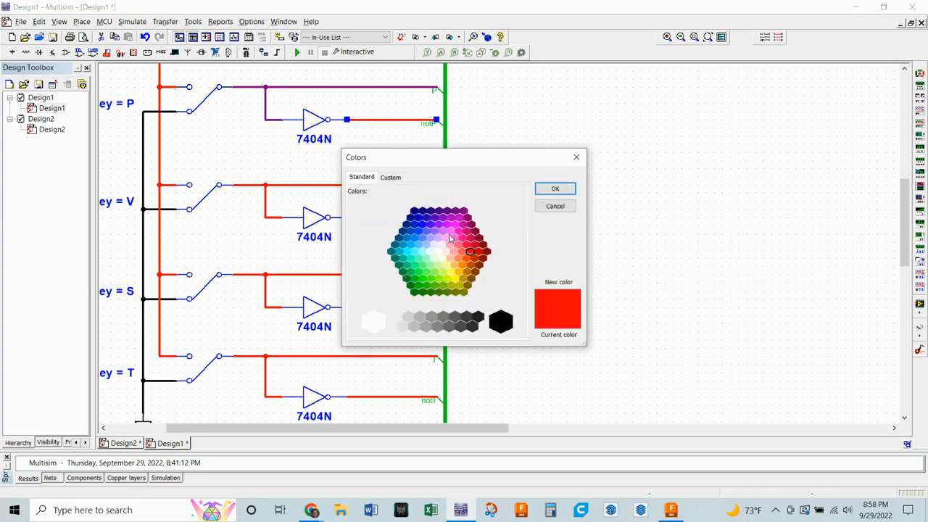
click(450, 232)
click(552, 190)
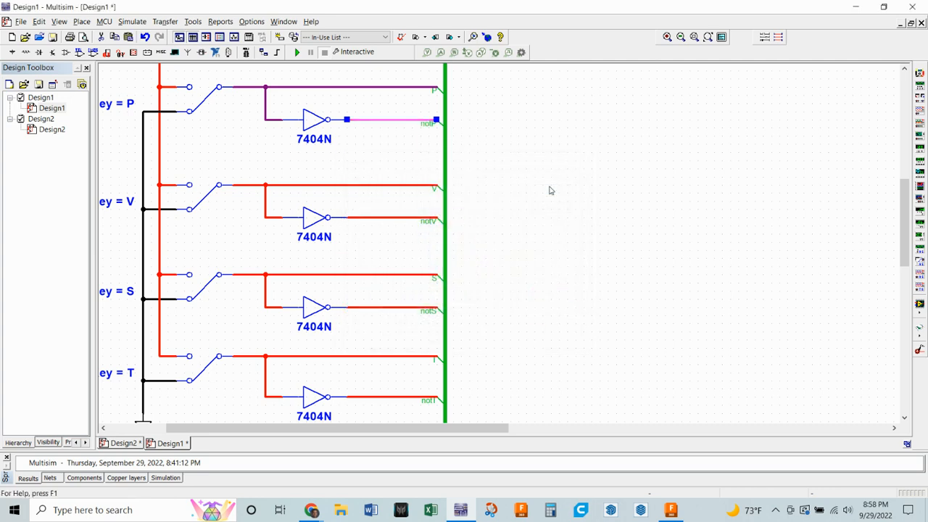
Step: Change the net color of the wire from the V switch to bus line V to amber orange
click(378, 186)
right_click(380, 186)
click(410, 210)
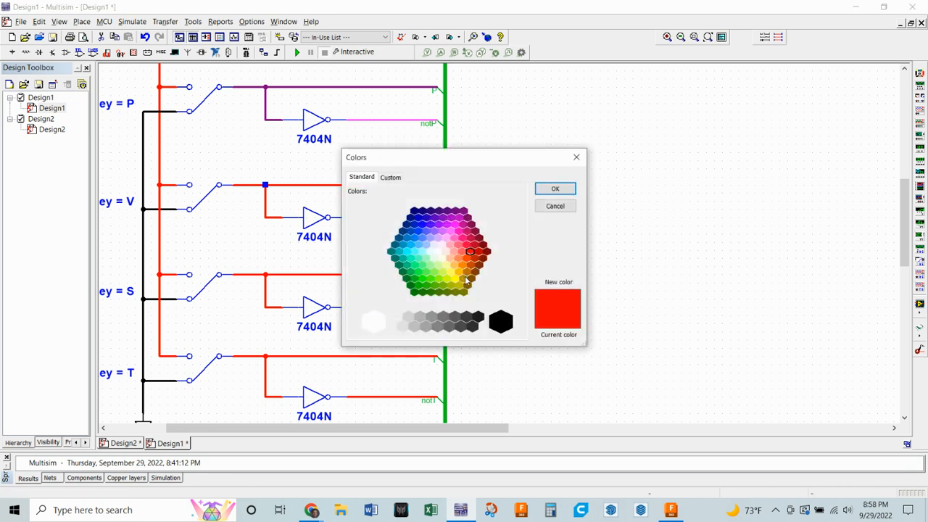
click(467, 274)
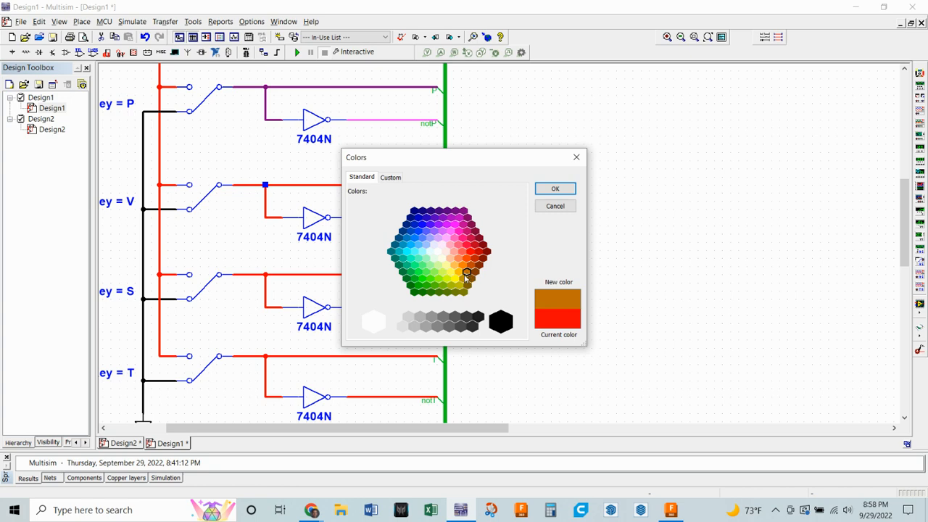
click(458, 274)
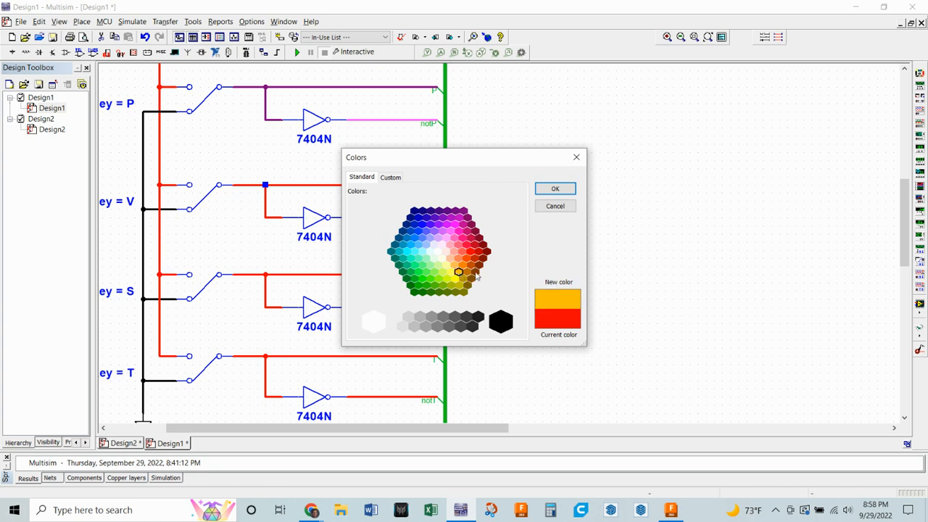
click(554, 189)
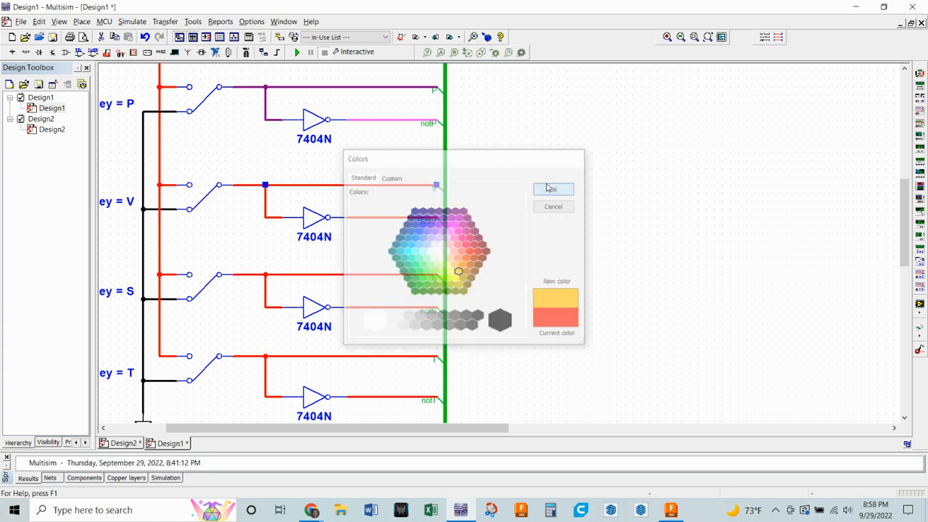
Step: Recolor the inverter output wire that feeds bus line notV to yellow
right_click(412, 219)
click(467, 257)
click(455, 277)
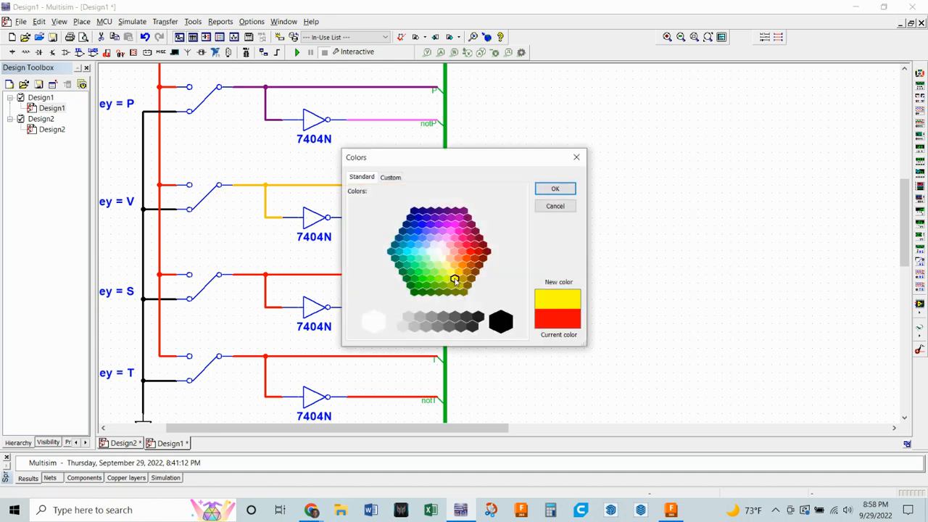
click(549, 190)
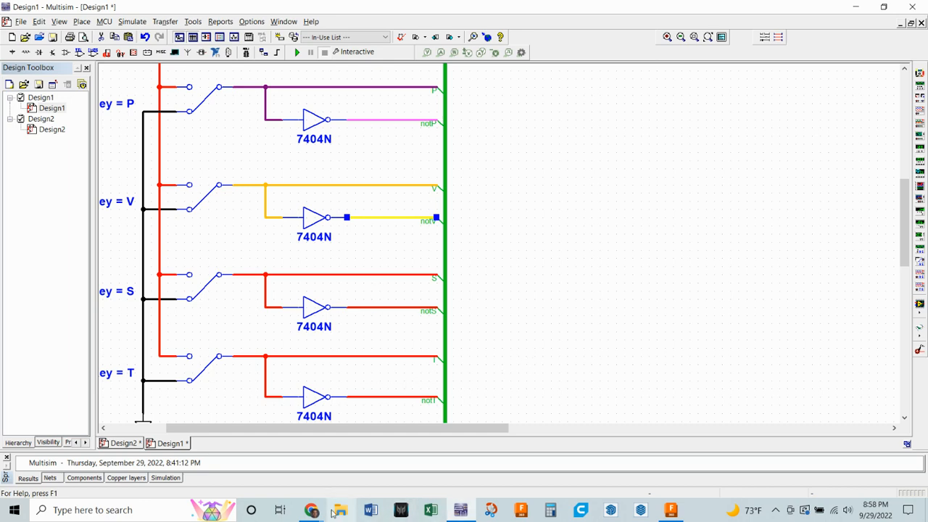
mouse_move(307, 507)
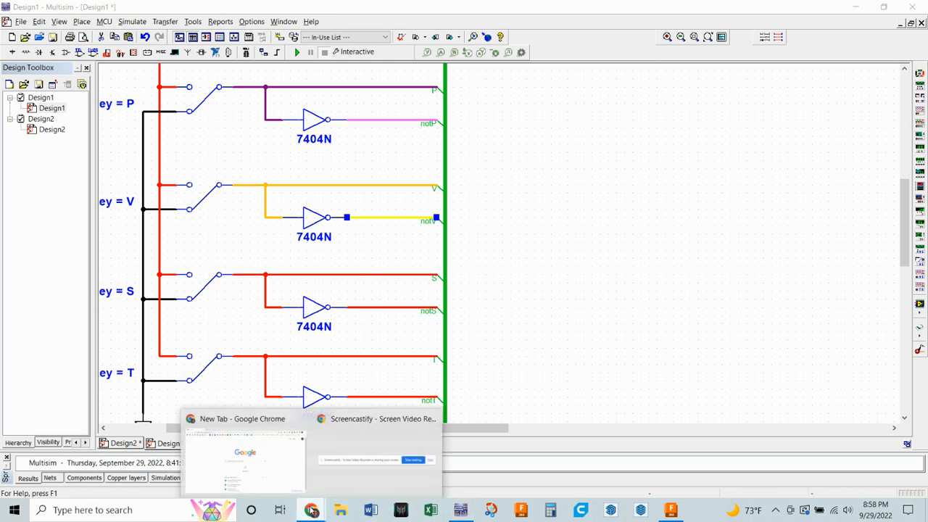
click(299, 488)
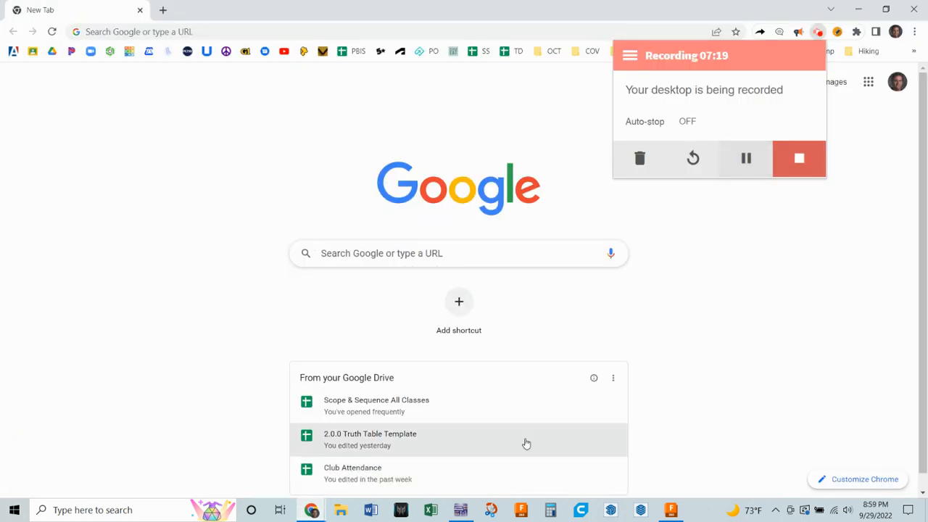
click(463, 507)
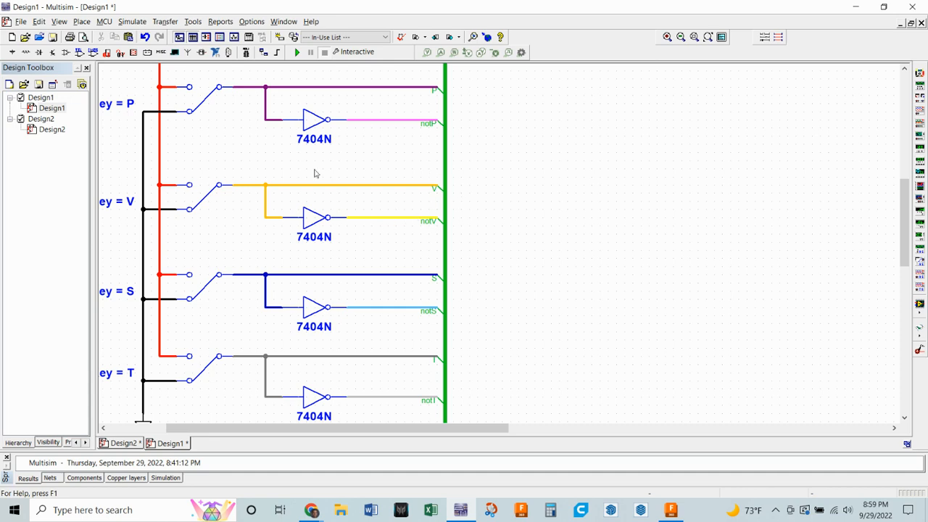
Step: Place two 7408N two-input AND gates, one below the other, beyond the bus near its upper end, each as section A of a new chip
scroll(317, 254, down, 3)
scroll(500, 249, down, 1)
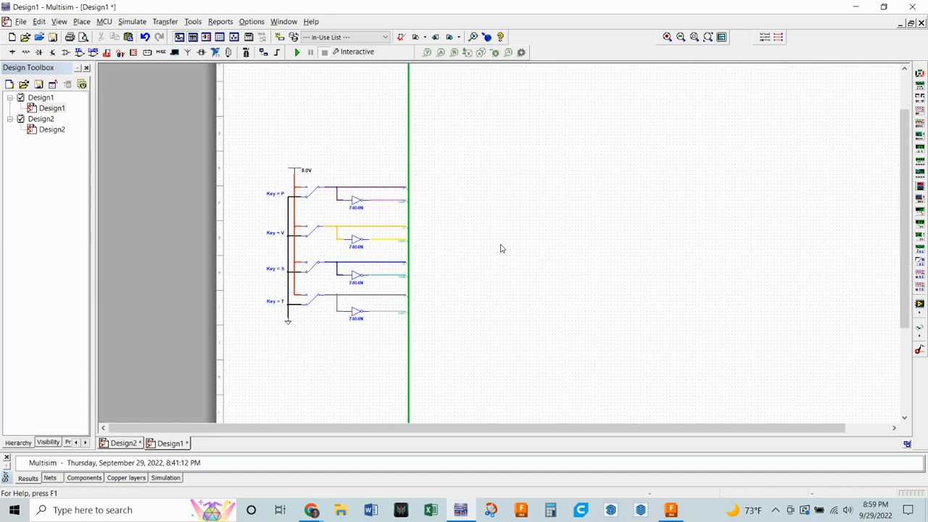
scroll(500, 249, down, 1)
drag(501, 242, 446, 233)
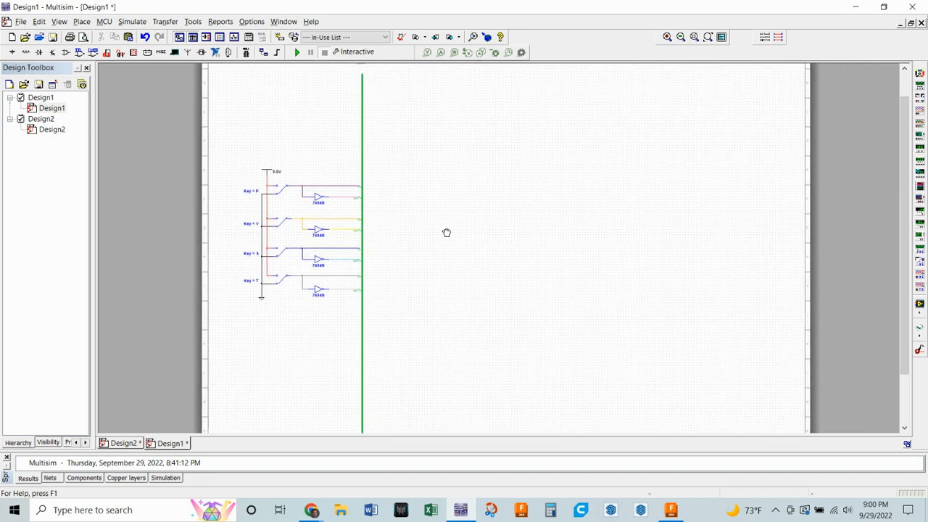
scroll(442, 230, up, 1)
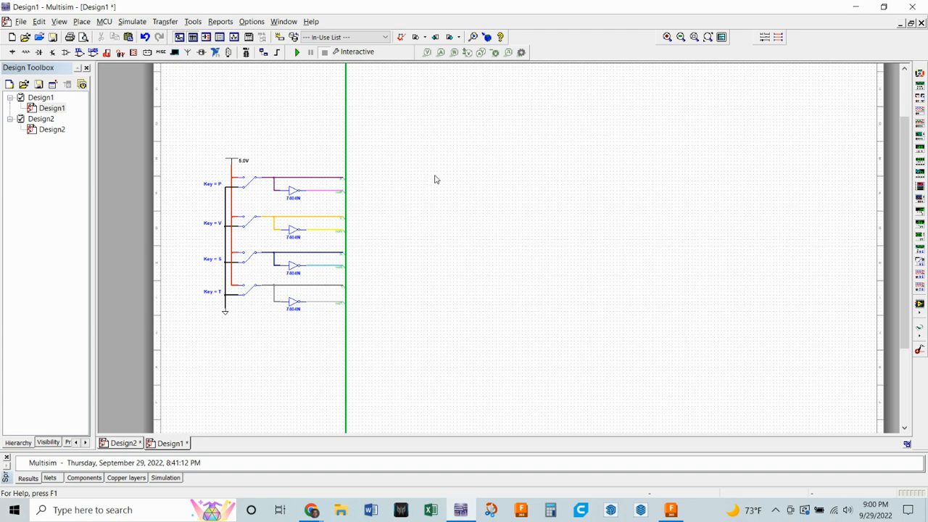
drag(418, 199, 383, 187)
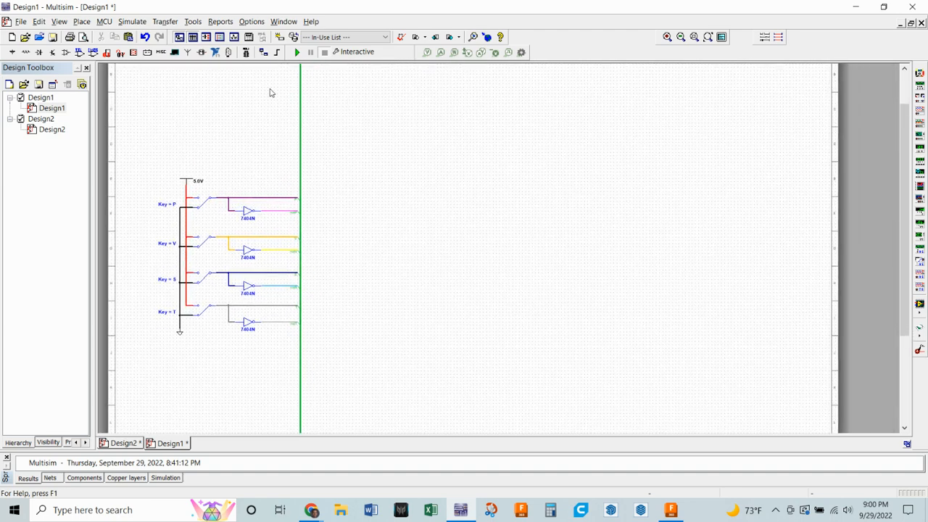
click(79, 52)
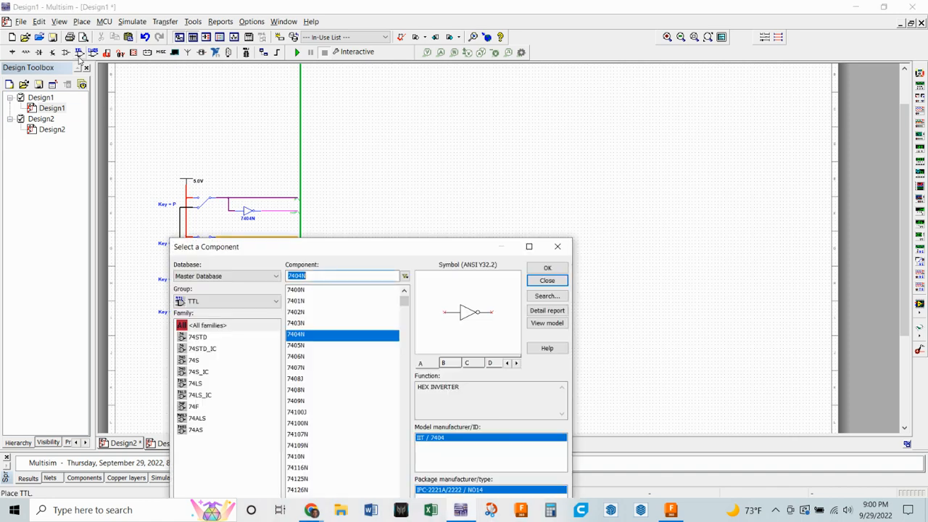
click(301, 392)
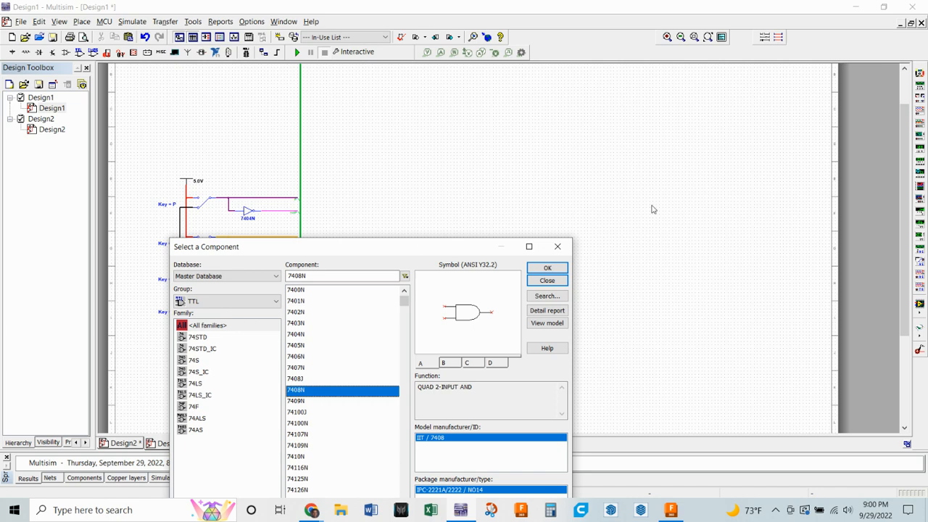
click(548, 268)
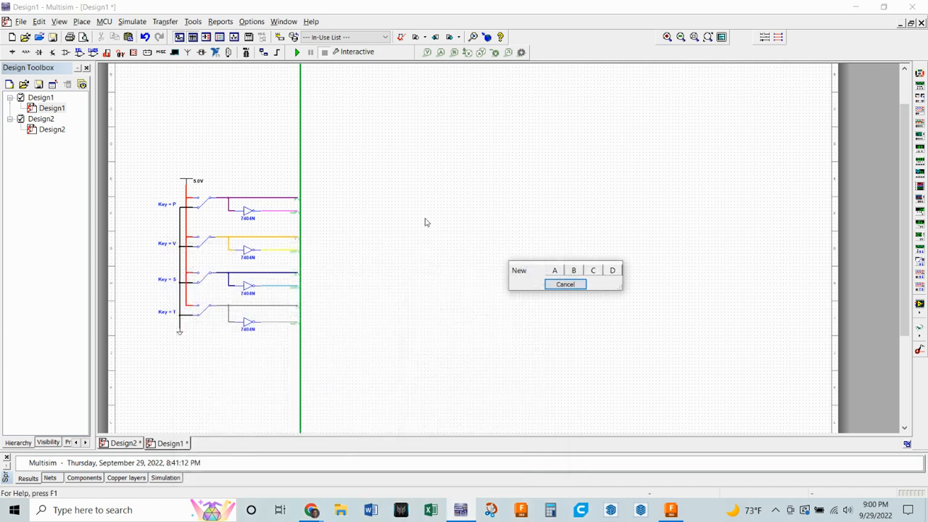
click(552, 273)
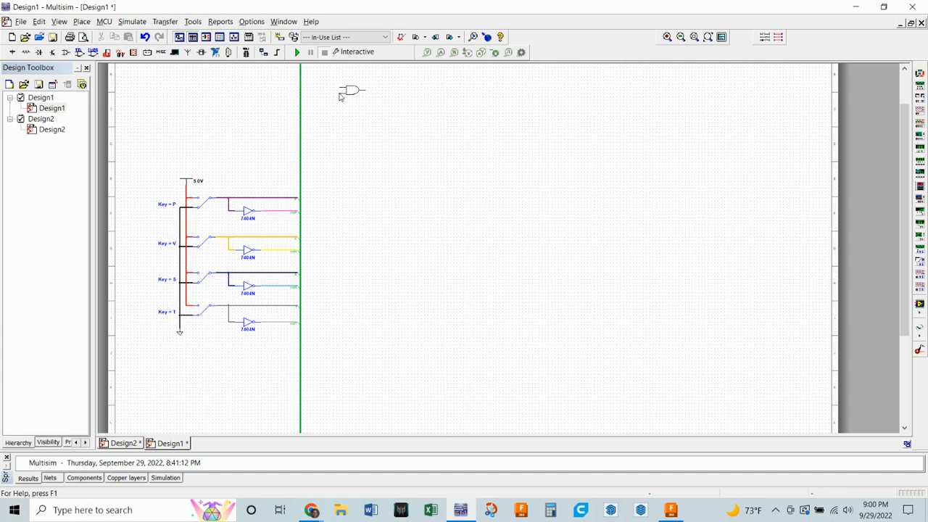
click(347, 97)
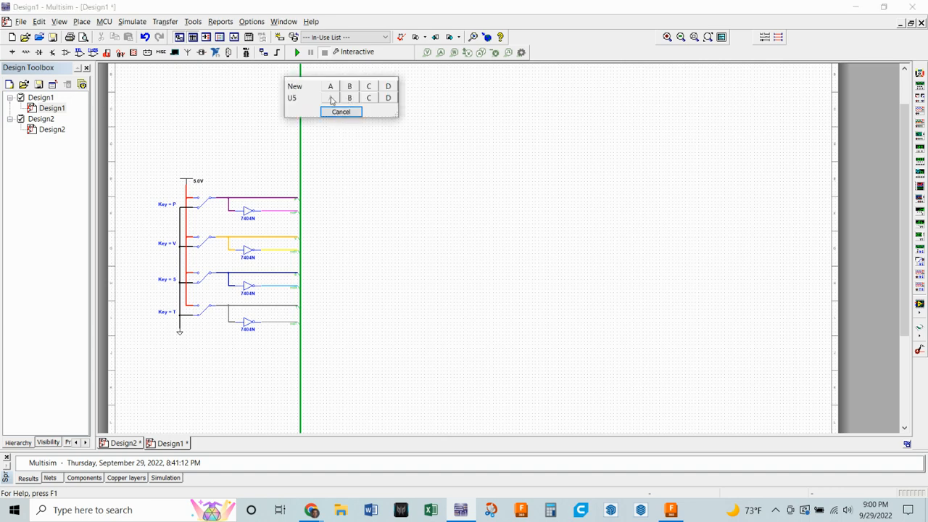
click(333, 87)
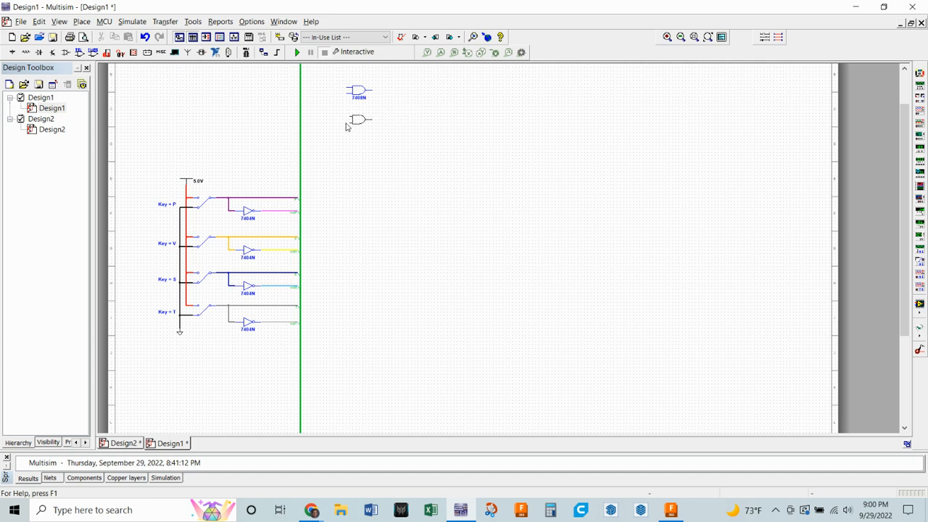
click(347, 121)
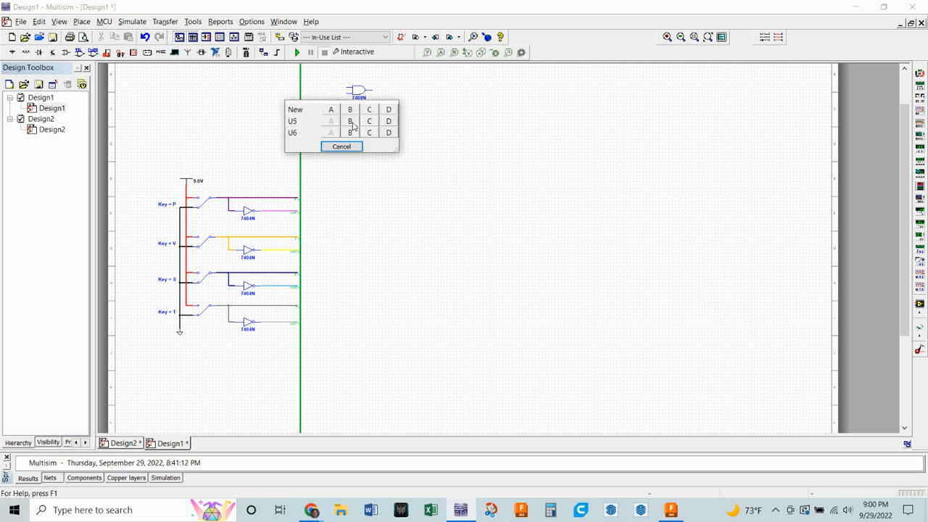
Step: Place a third 7408N AND gate, section A of a new chip, beyond the first two and midway between them, and finish placing components
click(330, 110)
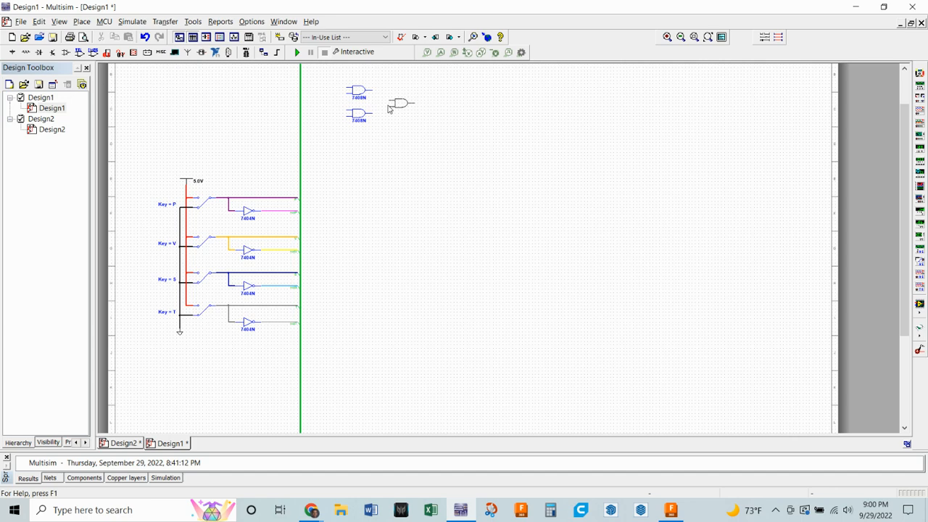
click(388, 107)
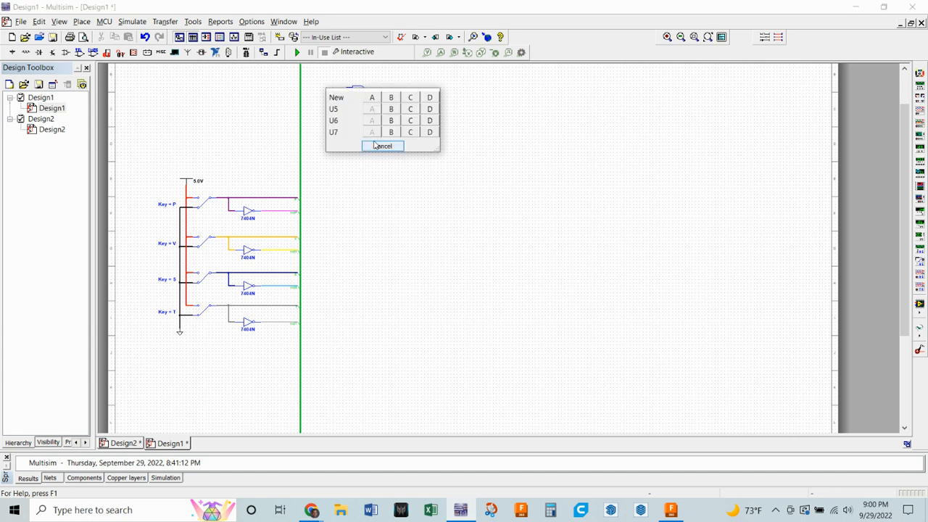
click(382, 146)
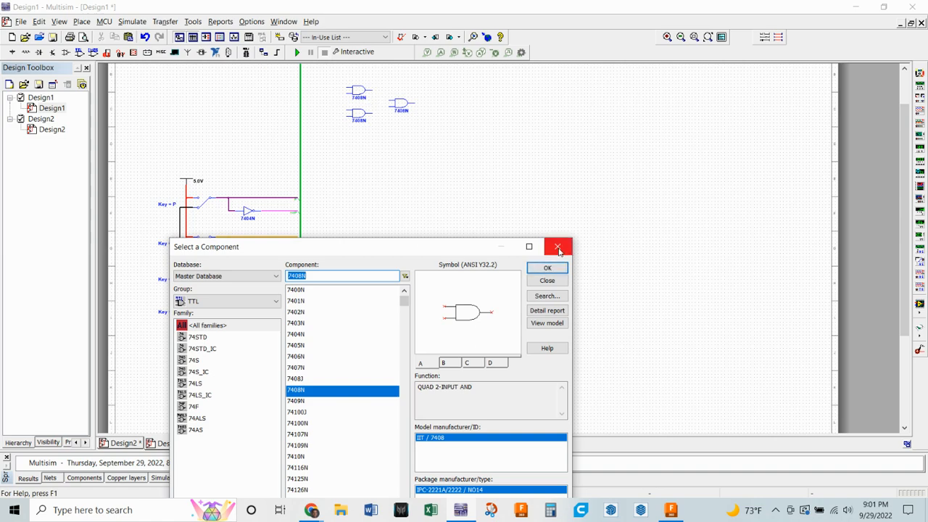
click(546, 280)
Step: Wire the outputs of the two stacked 7408N gates to the upper and lower inputs of the third gate
scroll(388, 83, up, 1)
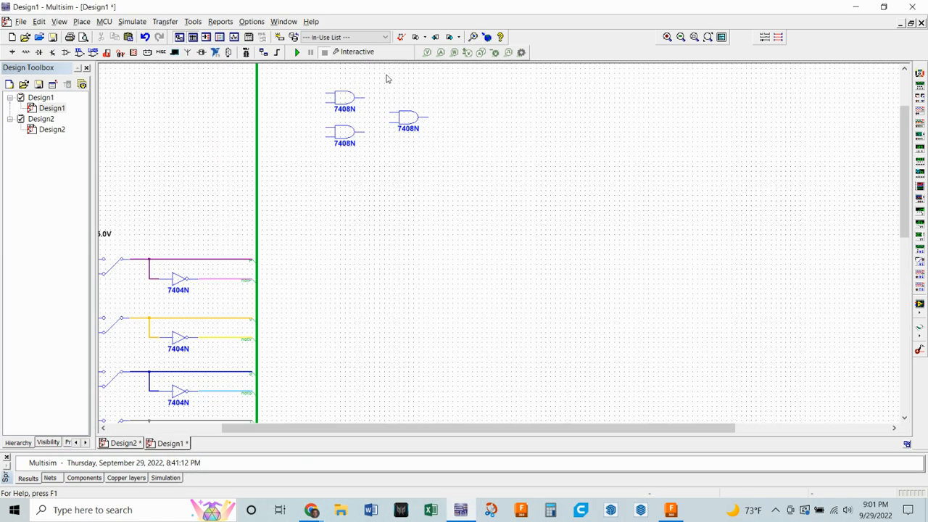
scroll(386, 78, up, 2)
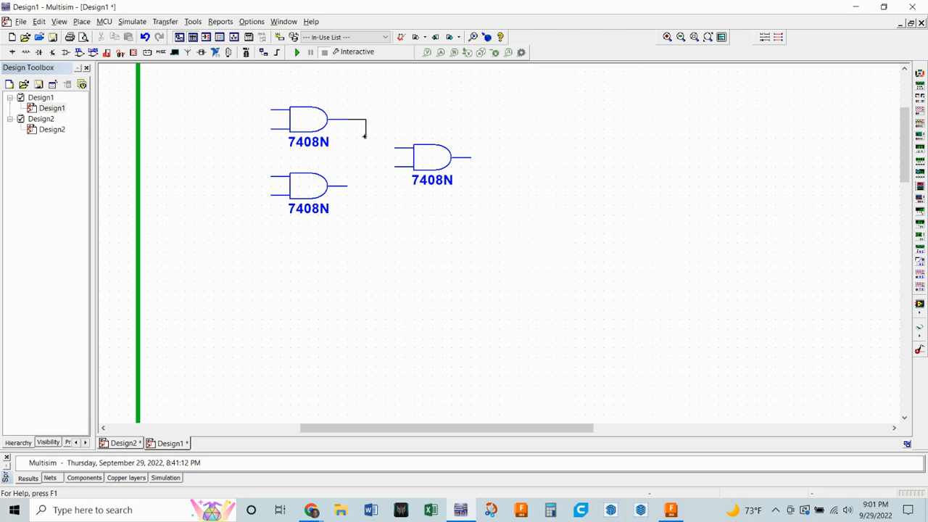
click(394, 148)
click(350, 186)
click(393, 167)
Step: Copy the wired group of three AND gates and paste a duplicate directly below it, aligned with the original
scroll(382, 187, down, 2)
drag(449, 198, 483, 145)
drag(325, 92, 487, 171)
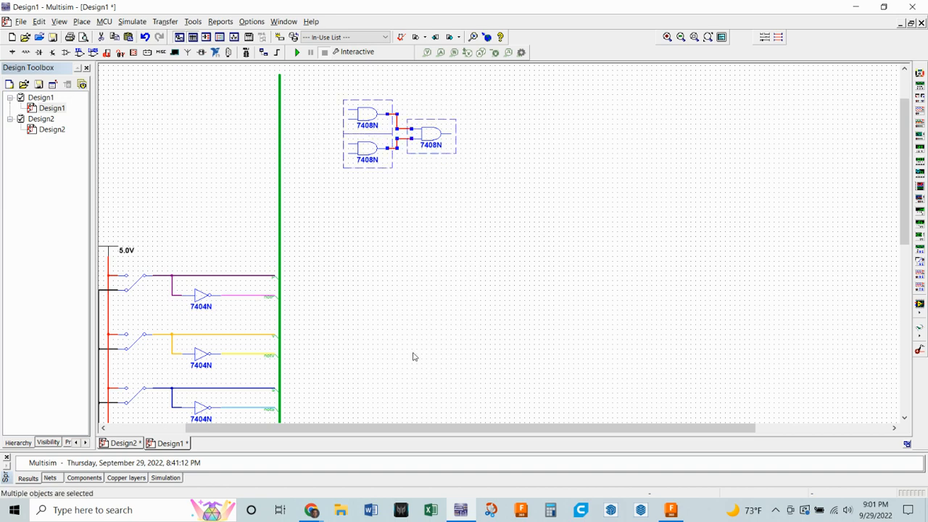
right_click(442, 151)
click(463, 172)
click(430, 208)
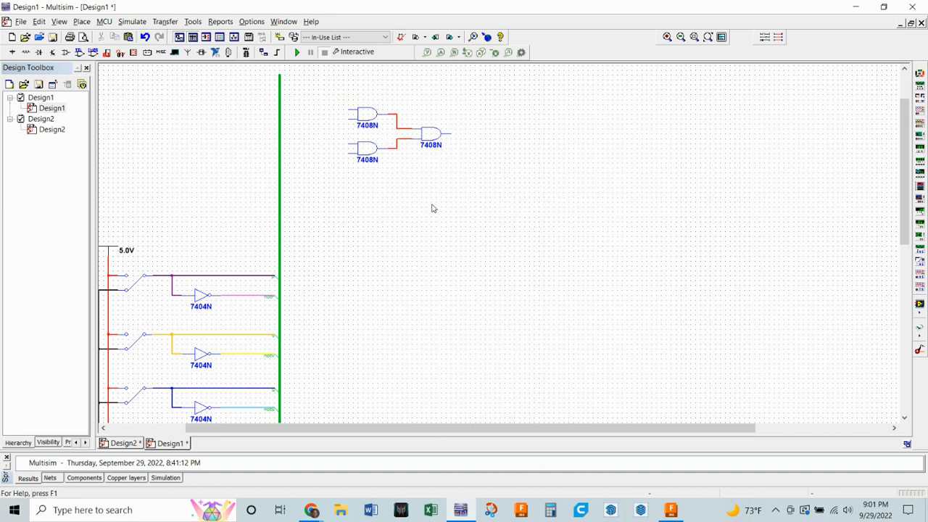
right_click(432, 206)
click(454, 315)
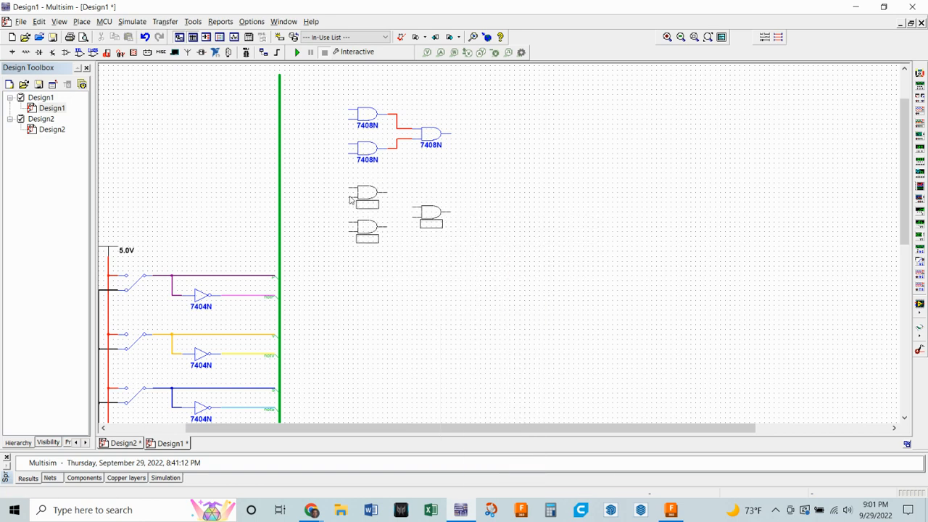
click(350, 200)
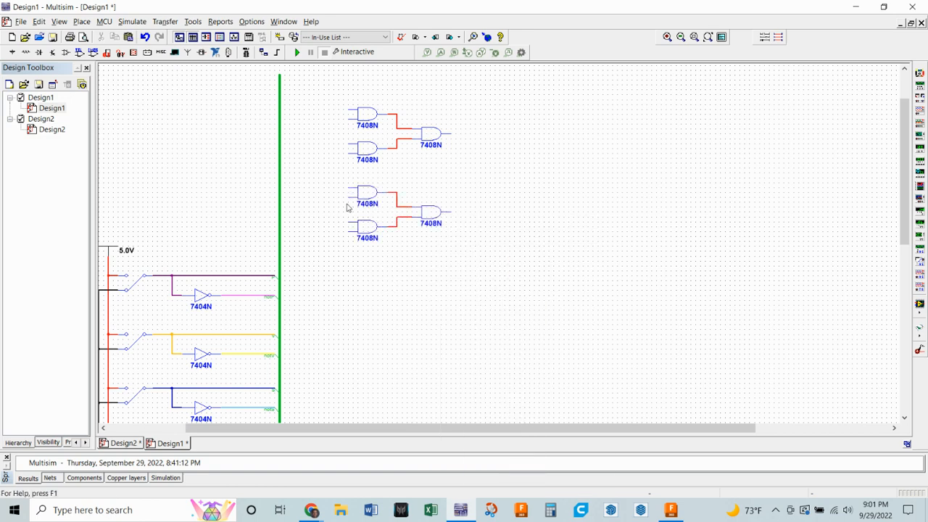
Step: Paste two more copies of the three-gate group in the same column, one below the other
right_click(457, 298)
click(473, 115)
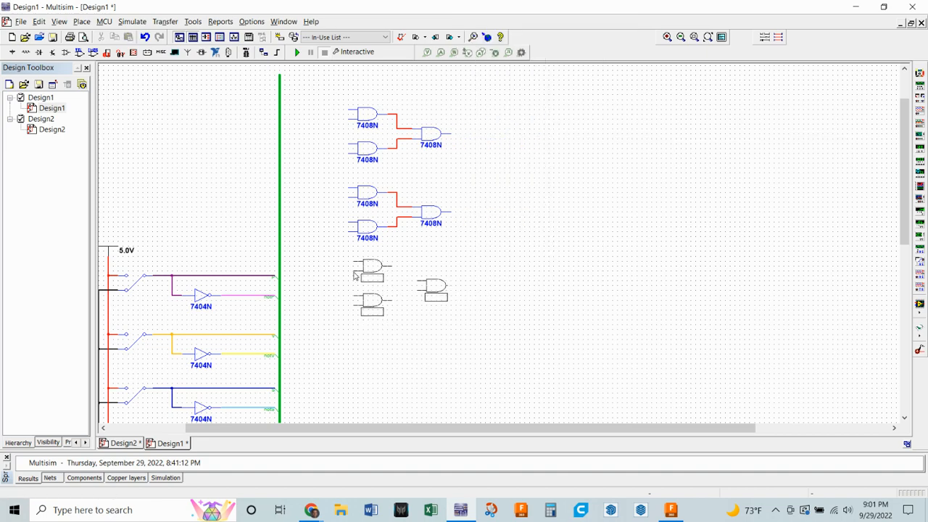
click(350, 268)
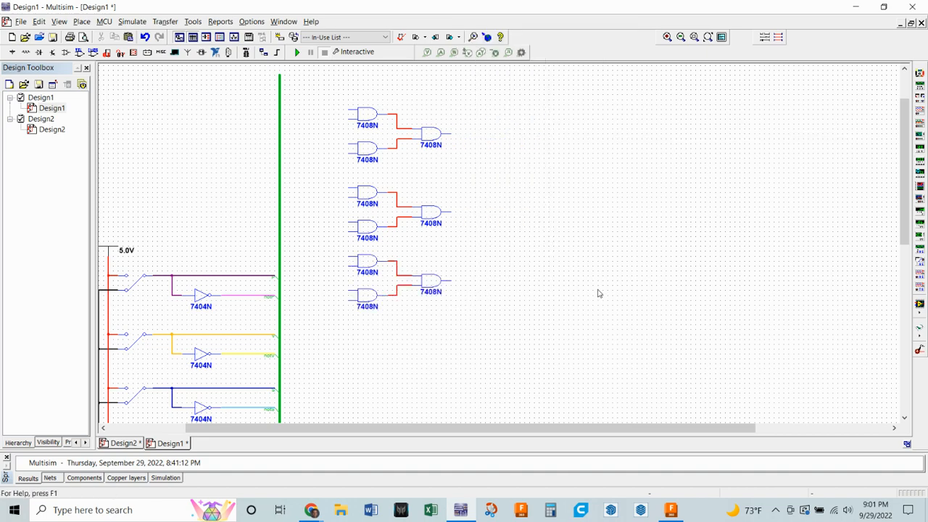
scroll(572, 285, down, 3)
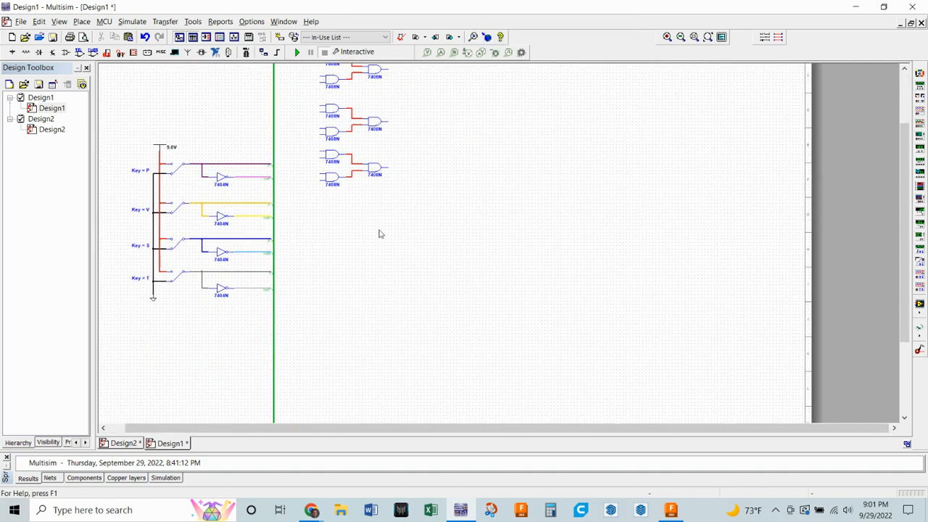
right_click(345, 222)
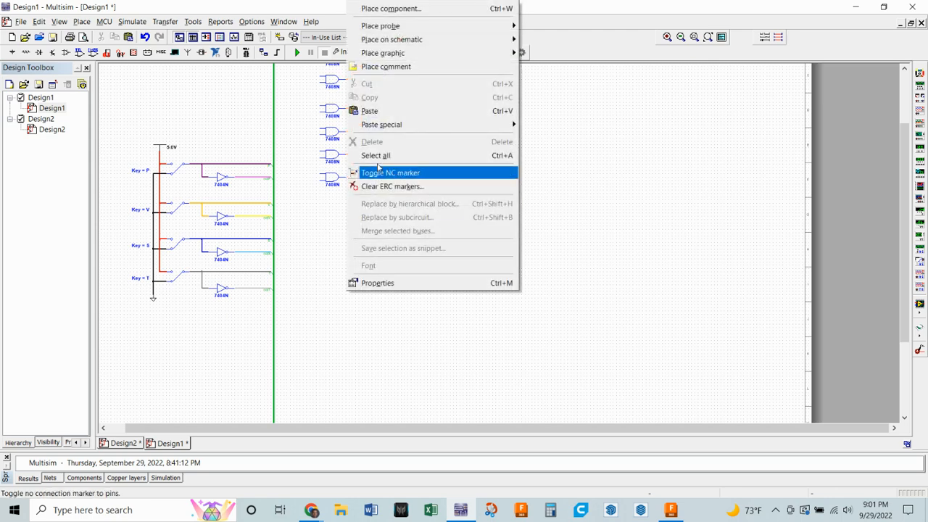
click(369, 111)
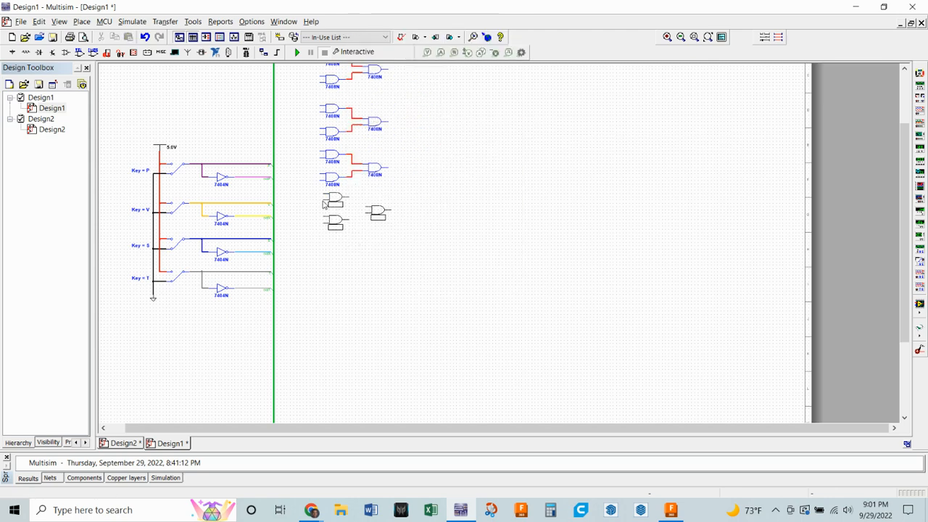
click(323, 206)
Step: Copy all four three-gate groups together and paste them below the existing ones along the bus
scroll(497, 229, down, 1)
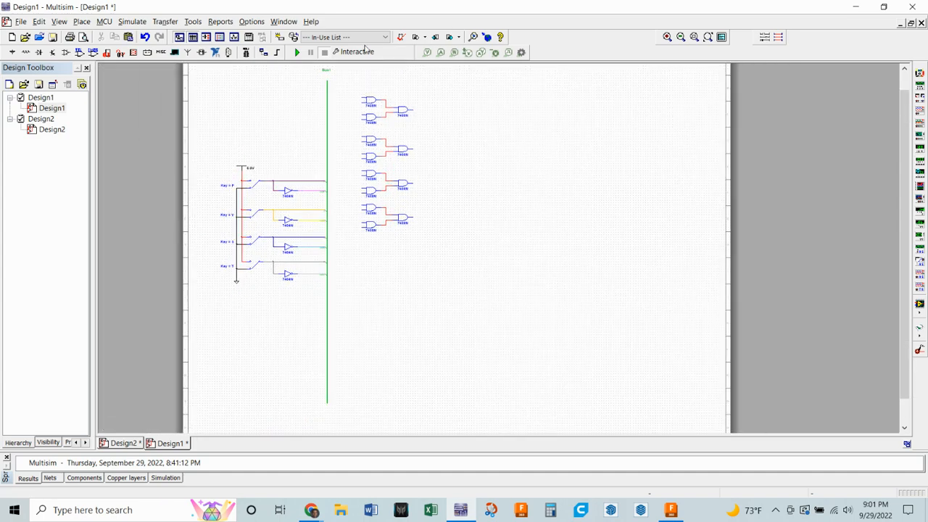
drag(345, 88, 426, 253)
right_click(403, 210)
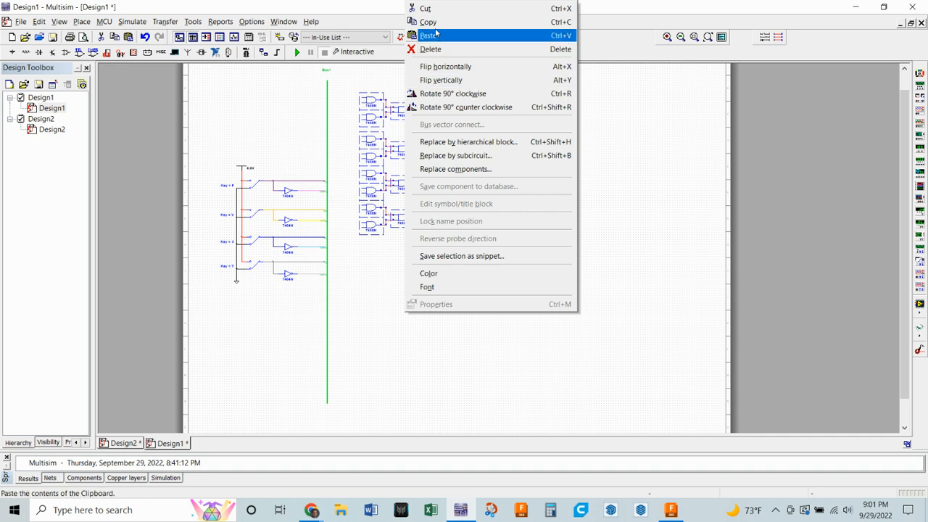
click(435, 24)
right_click(433, 270)
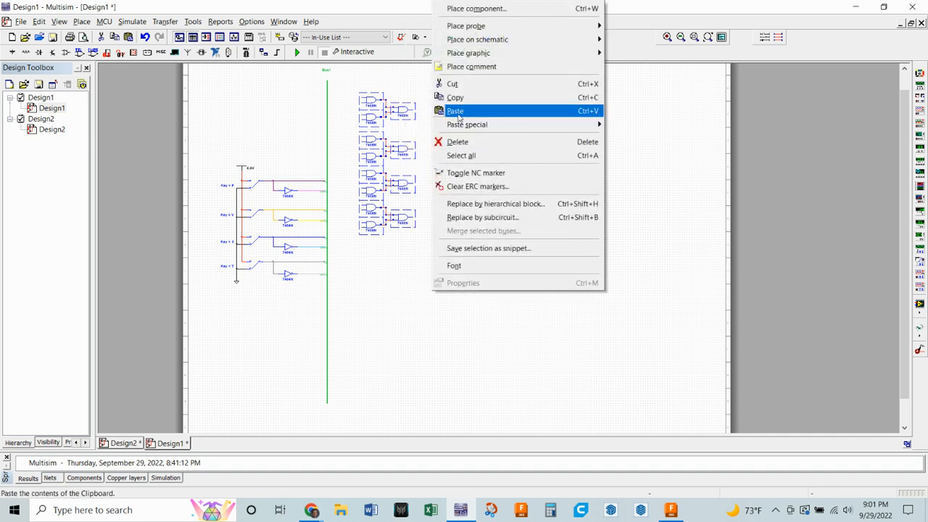
click(456, 113)
click(366, 249)
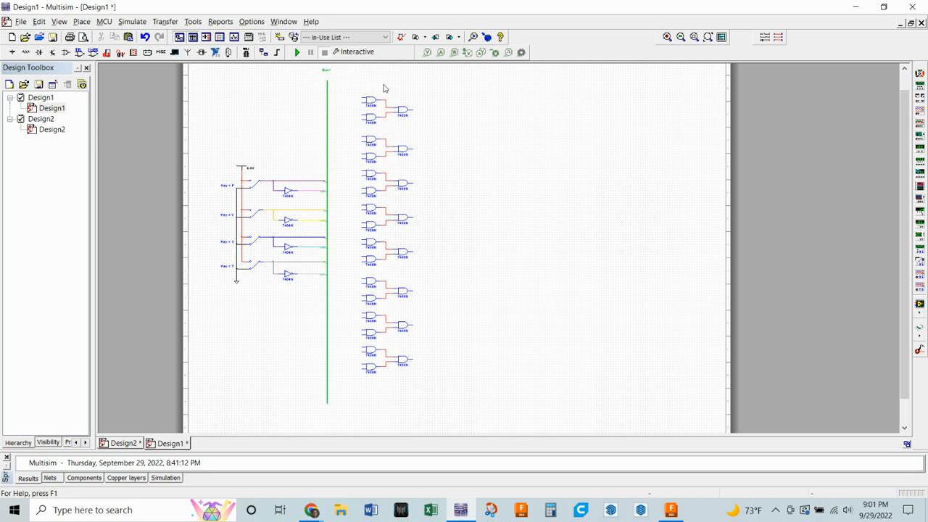
scroll(384, 88, up, 3)
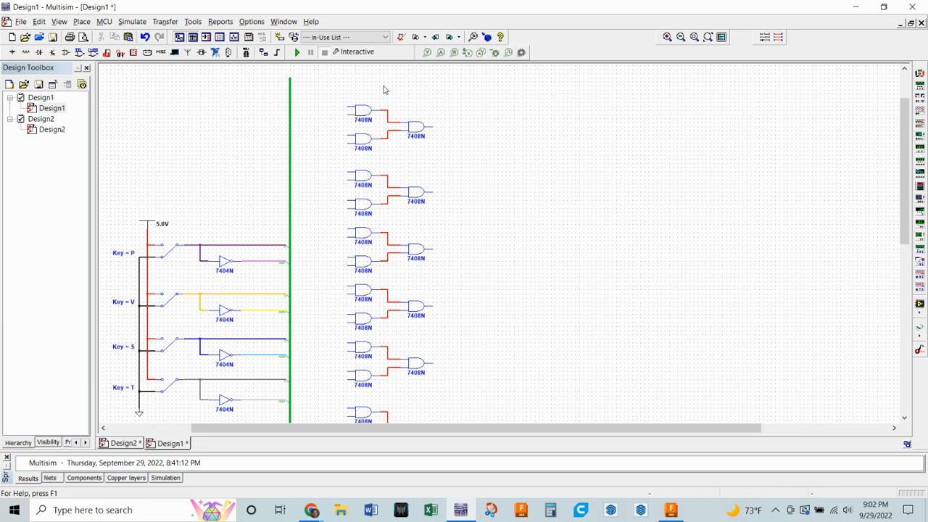
scroll(384, 89, up, 2)
scroll(384, 89, down, 1)
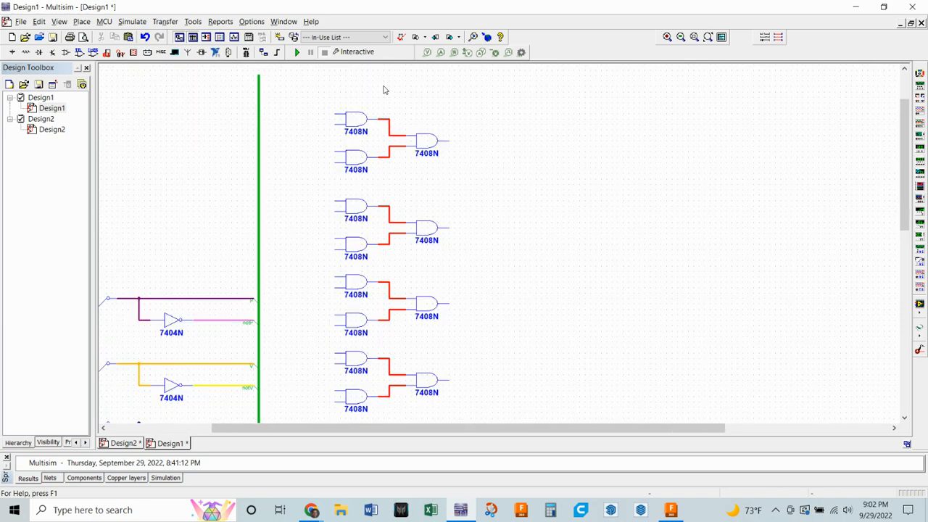
scroll(385, 89, down, 1)
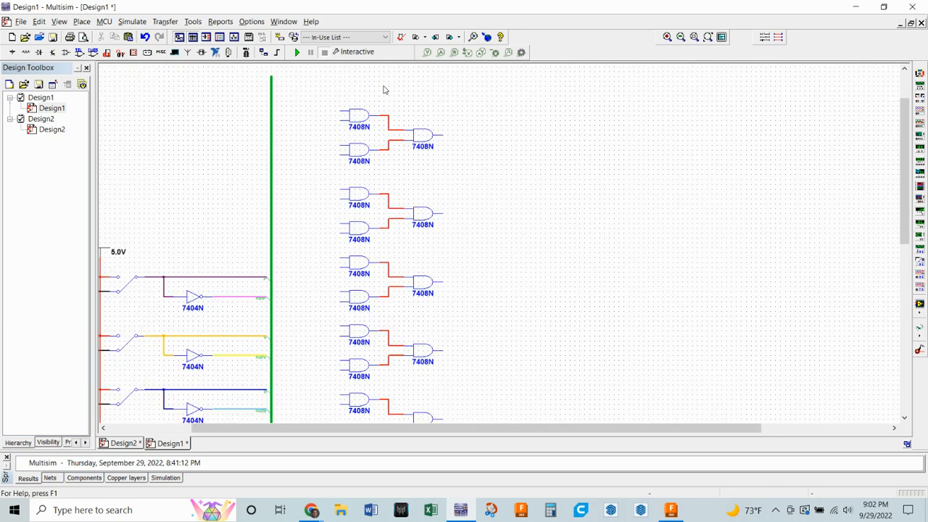
scroll(355, 65, up, 2)
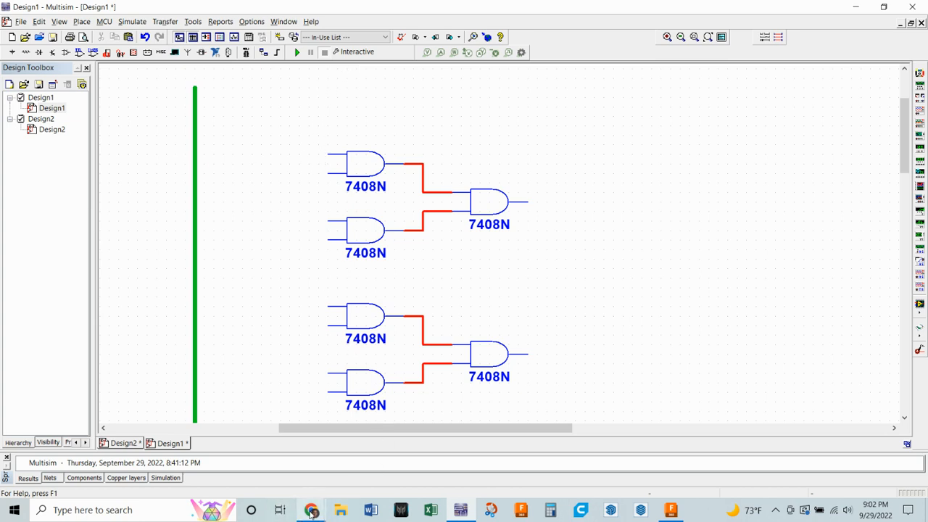
mouse_move(310, 512)
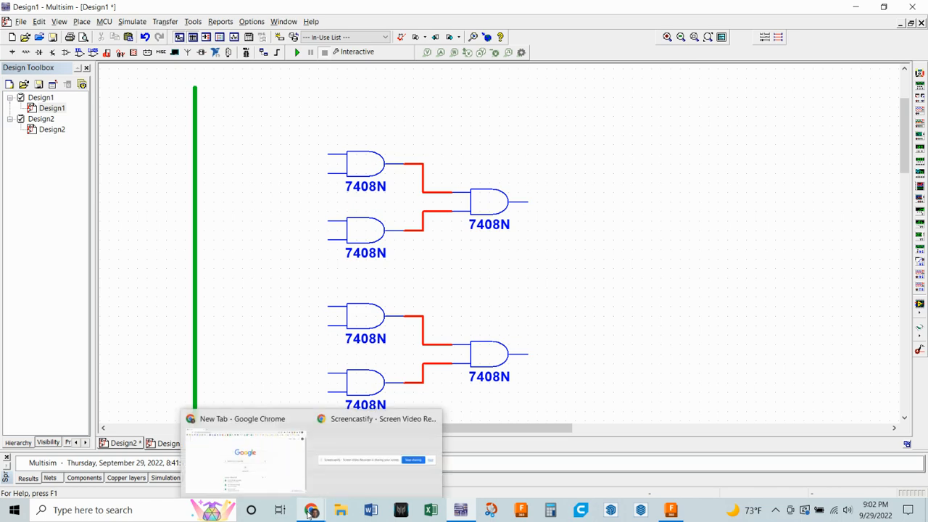
mouse_move(292, 439)
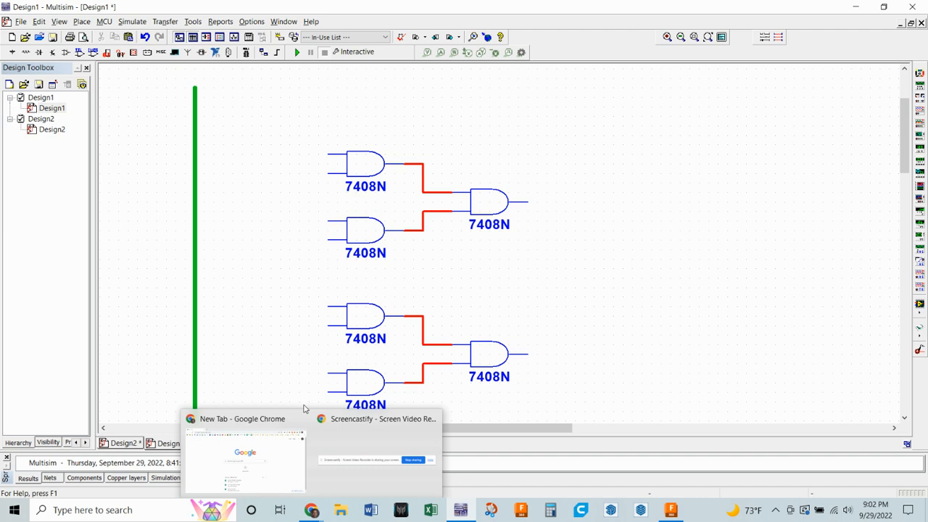
click(268, 464)
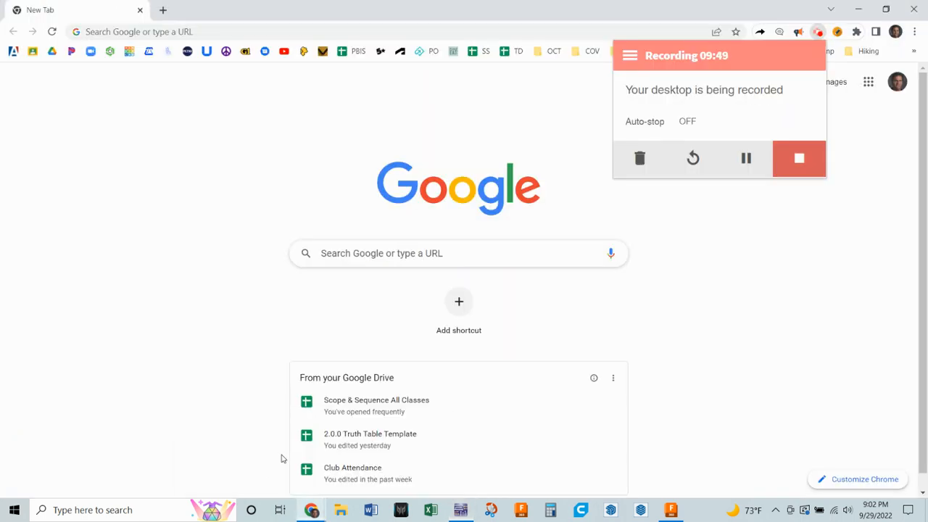
click(460, 510)
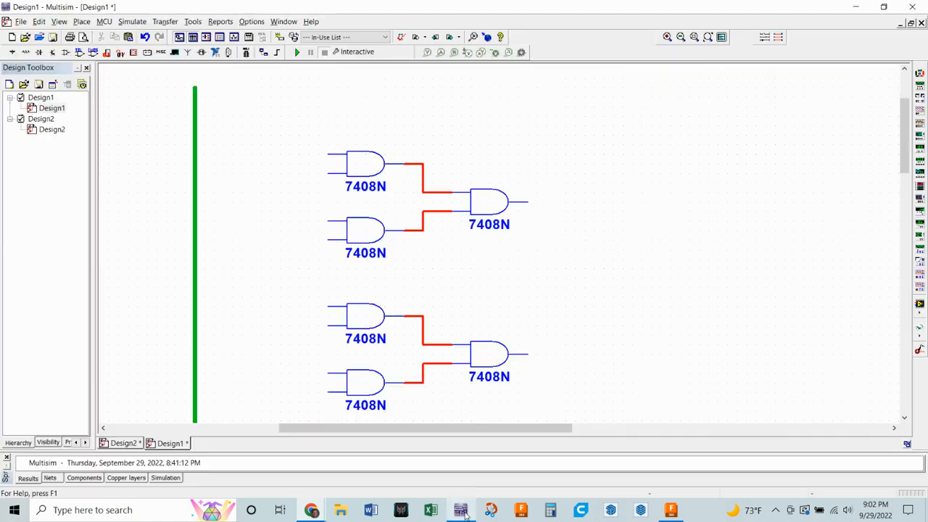
Step: Wire the upper input of the topmost first-column AND gate to the bus and assign it to bus line notP
click(319, 154)
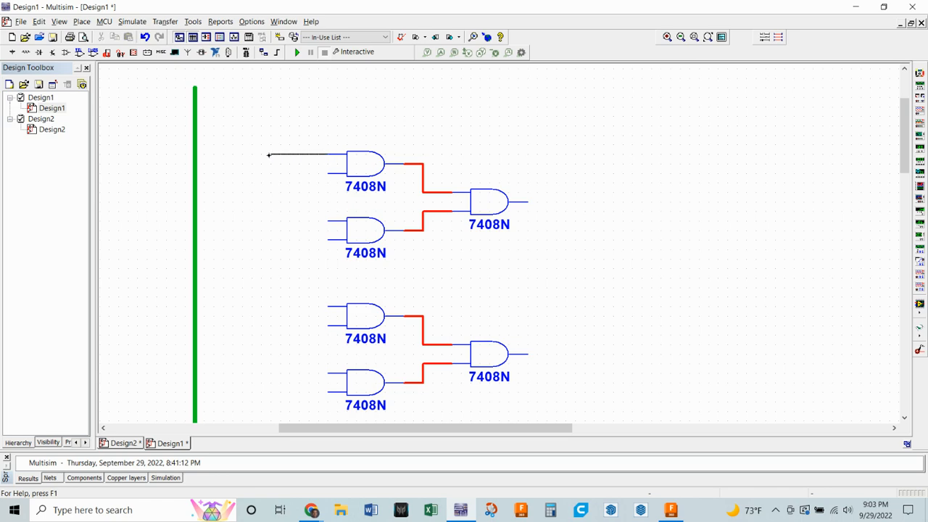
click(203, 156)
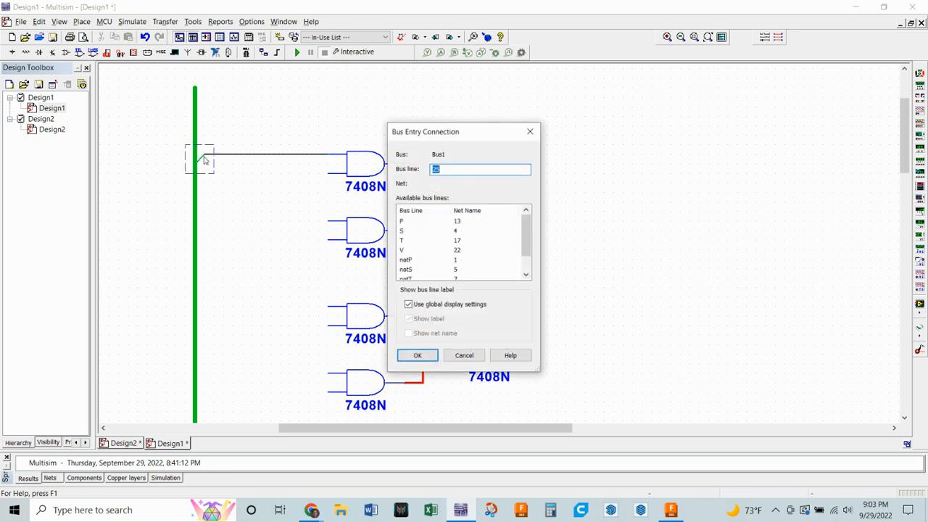
scroll(411, 237, down, 1)
click(408, 240)
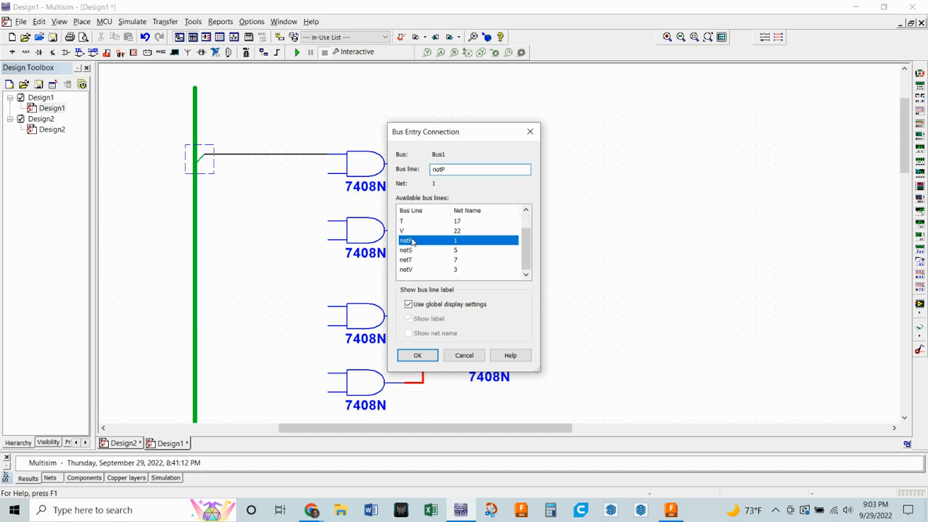
click(416, 354)
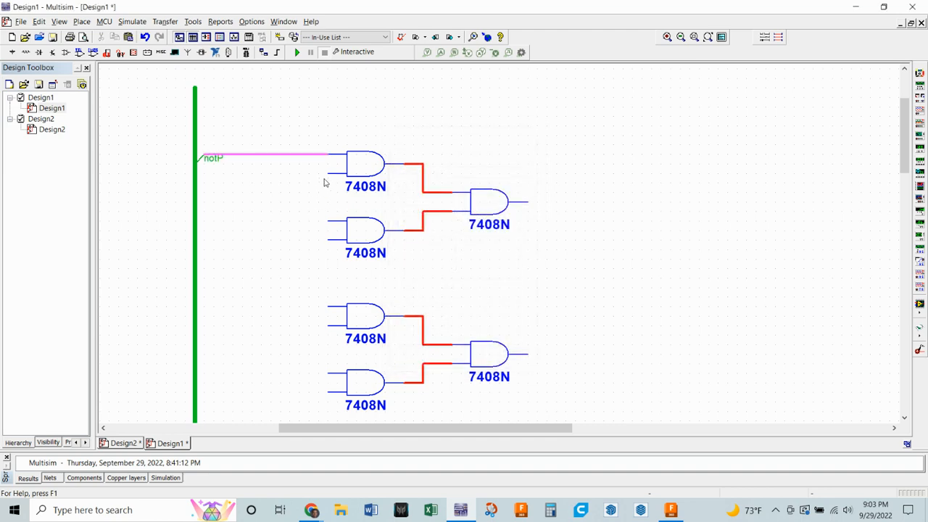
Step: Wire the lower input of the topmost first-column AND gate to the bus and assign it to bus line V
scroll(324, 173, down, 2)
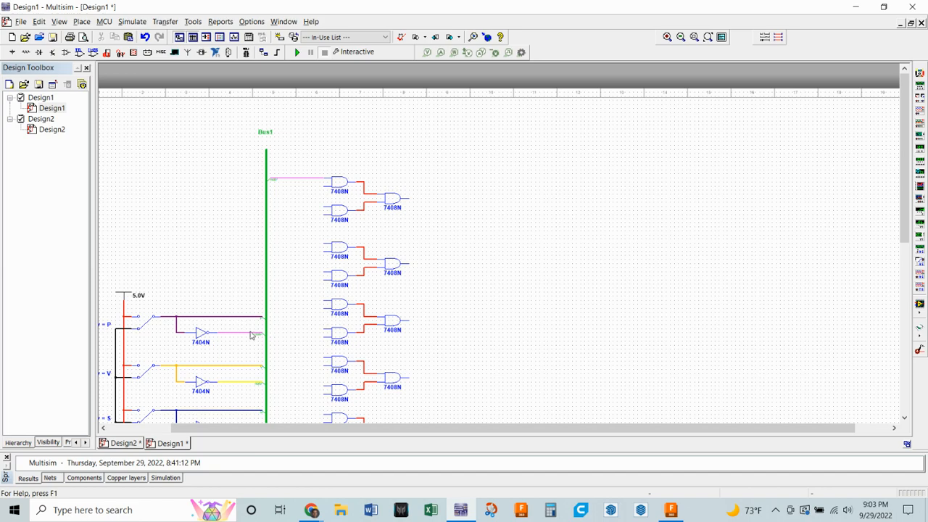
scroll(254, 333, up, 3)
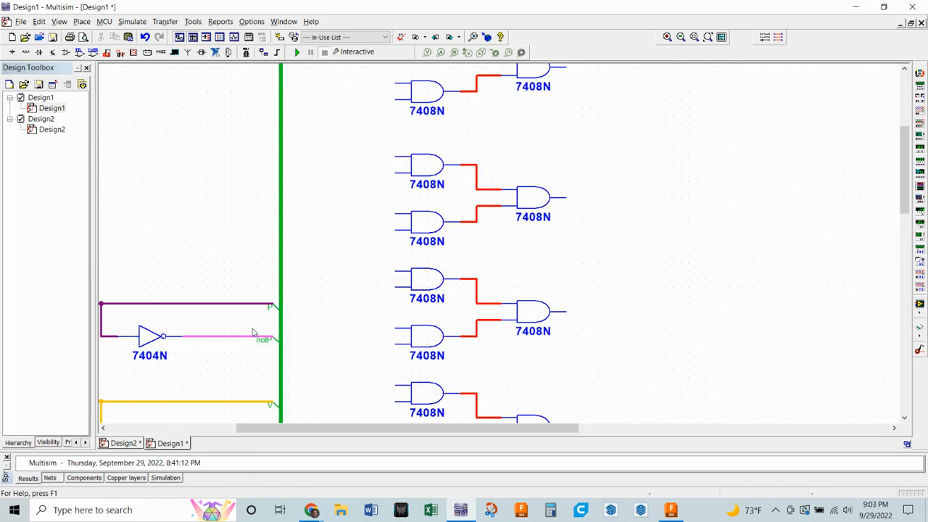
click(384, 107)
click(263, 111)
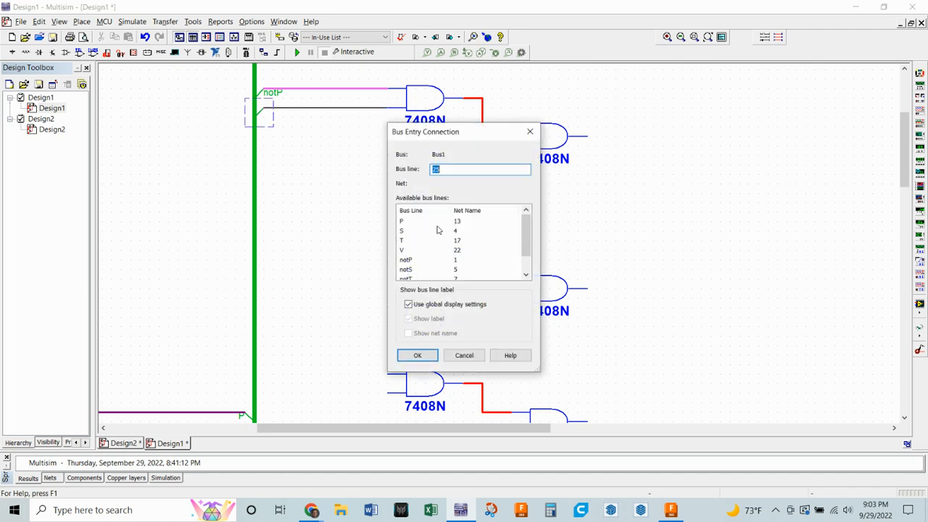
click(408, 249)
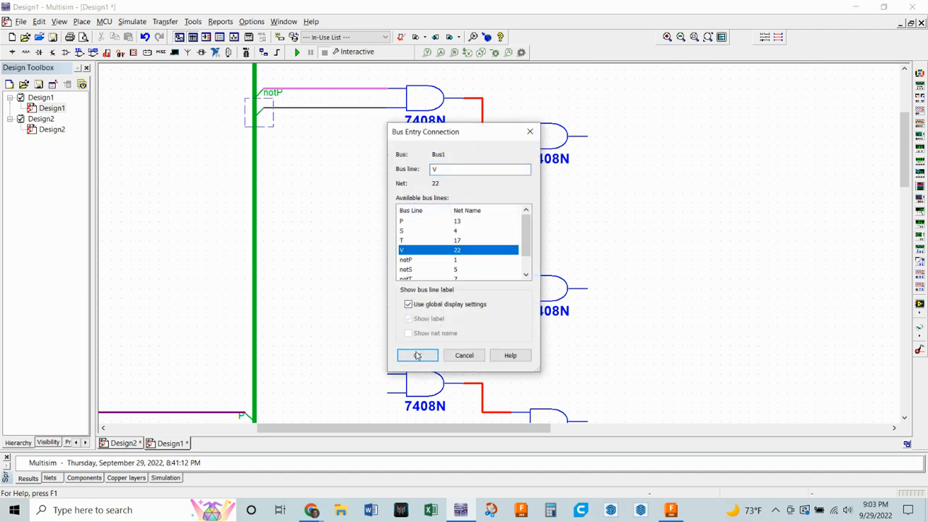
click(417, 354)
Step: Wire the upper input of the second first-column AND gate to the bus and assign it to bus line S
click(386, 155)
click(263, 158)
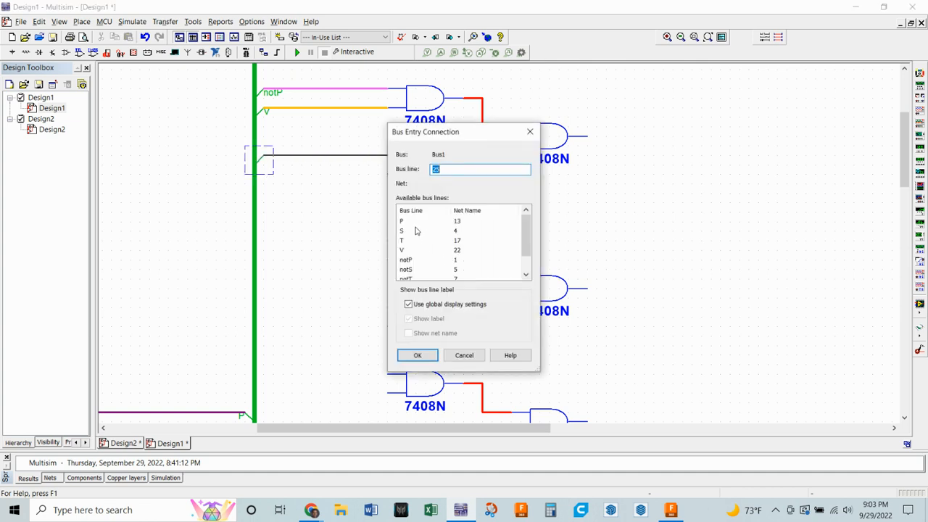
click(415, 230)
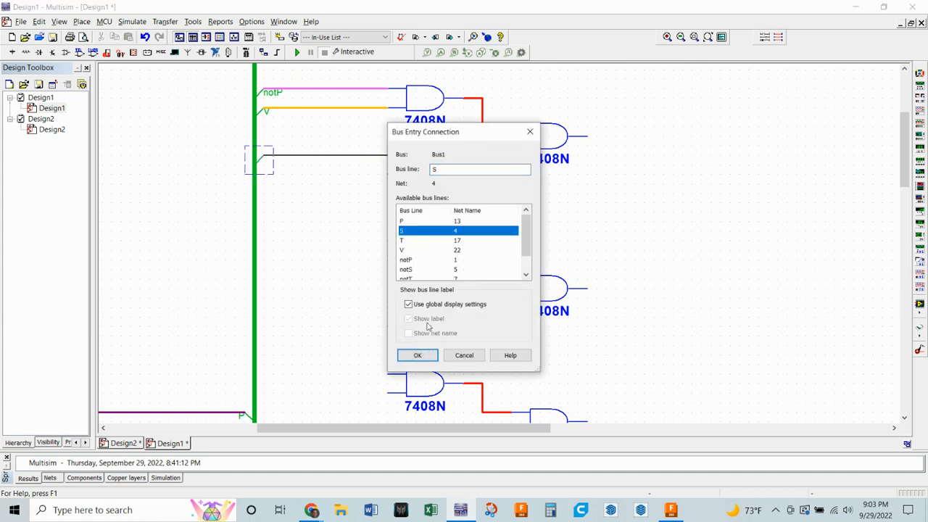
click(418, 355)
Step: Wire the lower input of the second first-column AND gate to the bus and assign it to bus line T
click(387, 175)
click(266, 177)
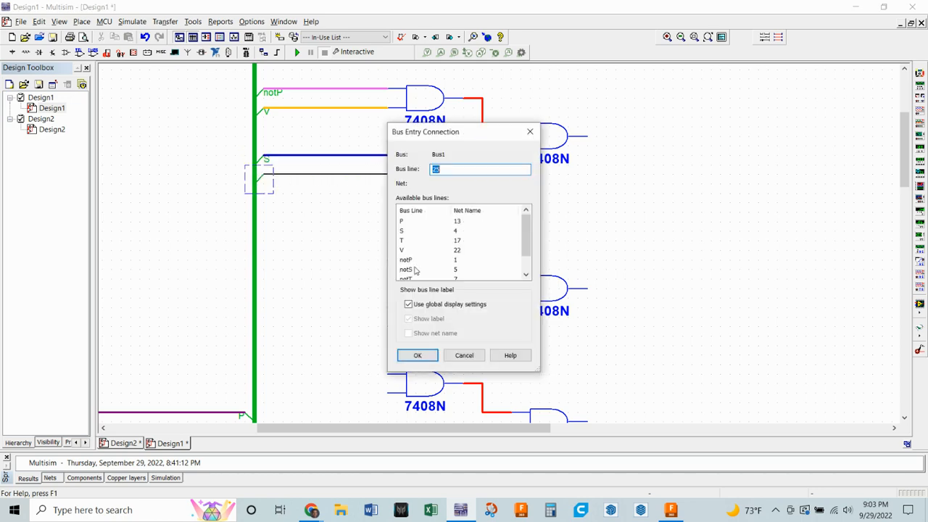
click(404, 241)
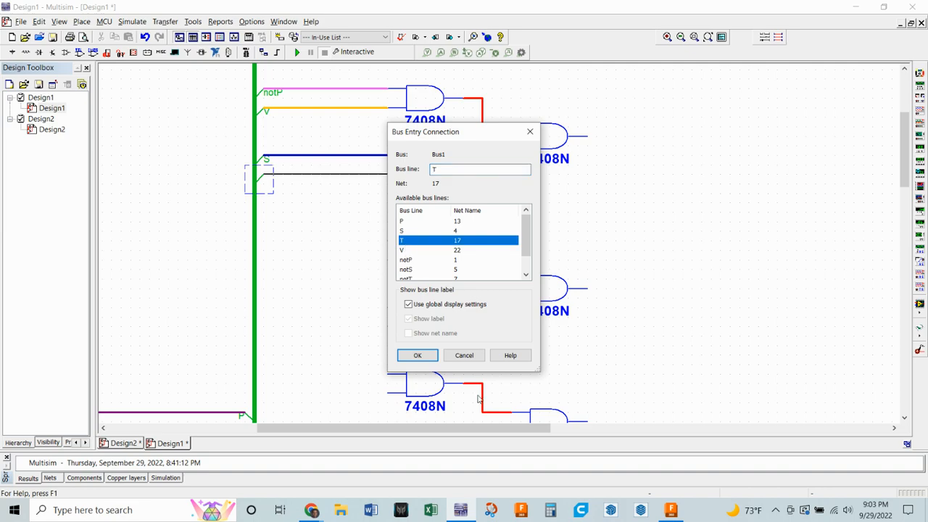
click(427, 355)
Step: Examine the whole schematic, from the switch inputs and inverters to the bus and the AND gate groups
scroll(376, 261, down, 3)
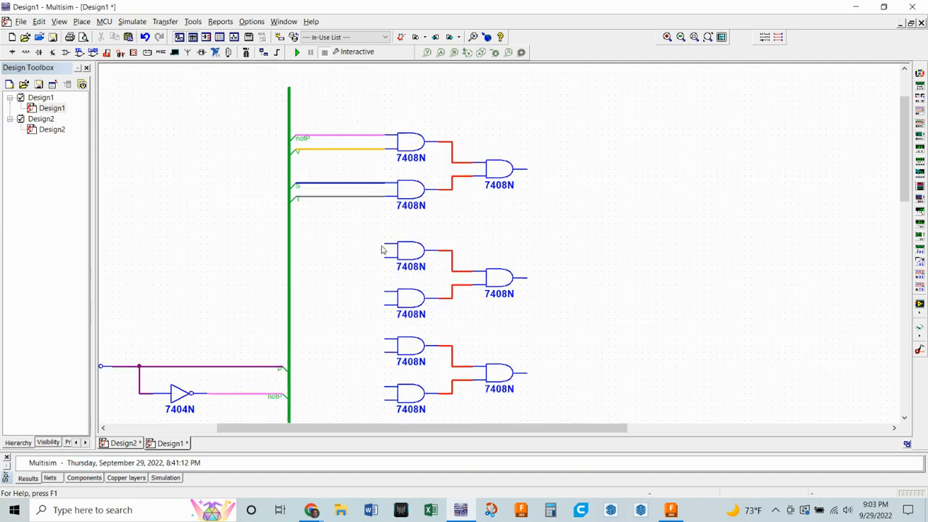
scroll(379, 283, down, 1)
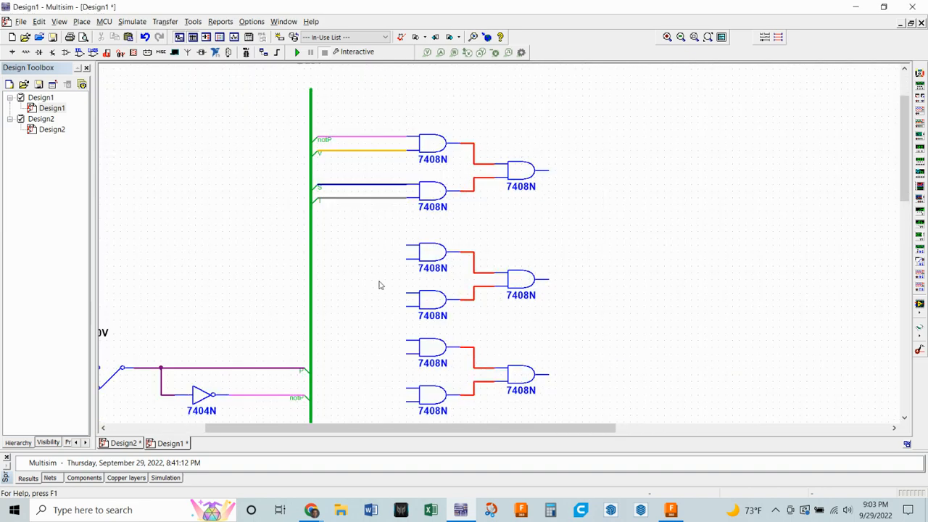
scroll(382, 280, down, 2)
scroll(392, 302, down, 4)
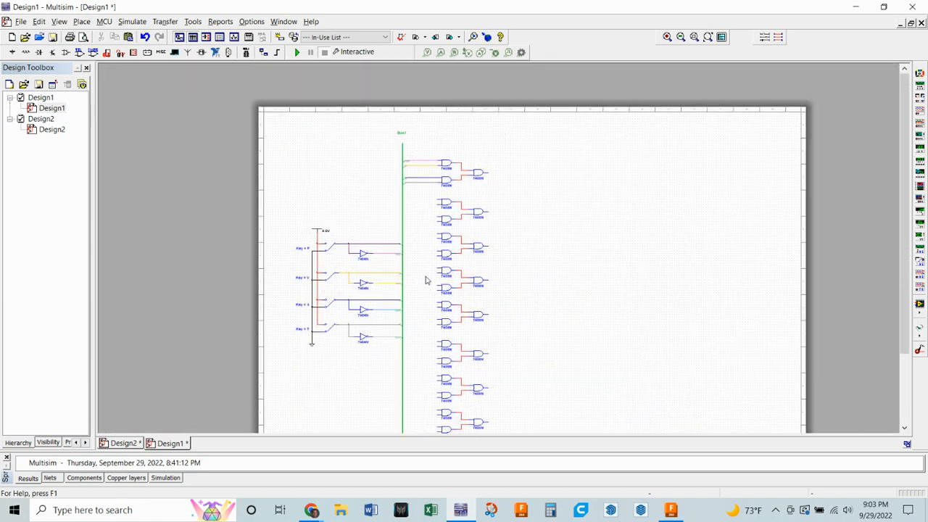
scroll(427, 279, down, 3)
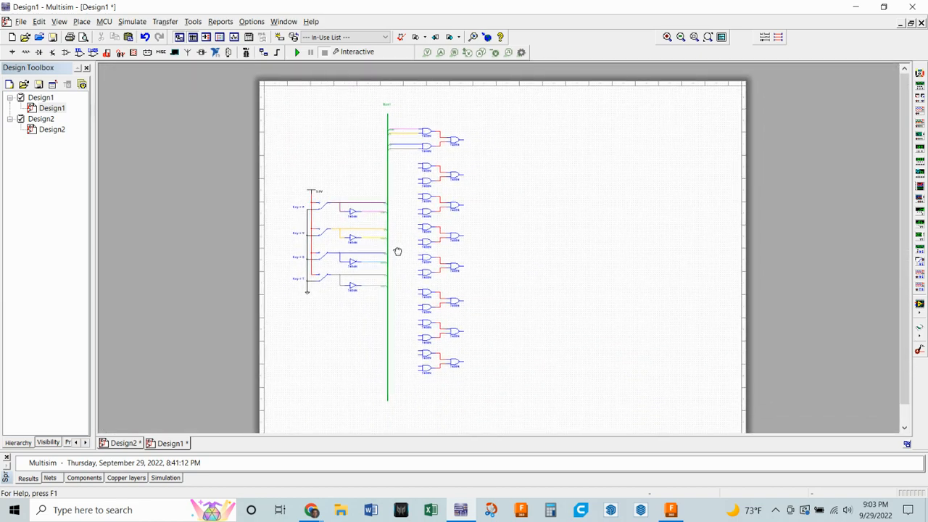
drag(398, 250, 383, 256)
scroll(403, 268, up, 1)
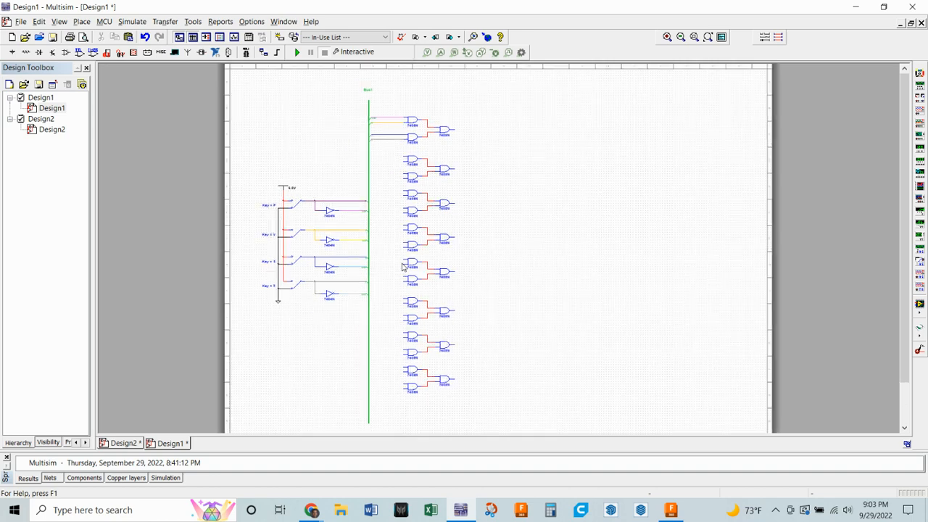
scroll(473, 260, up, 1)
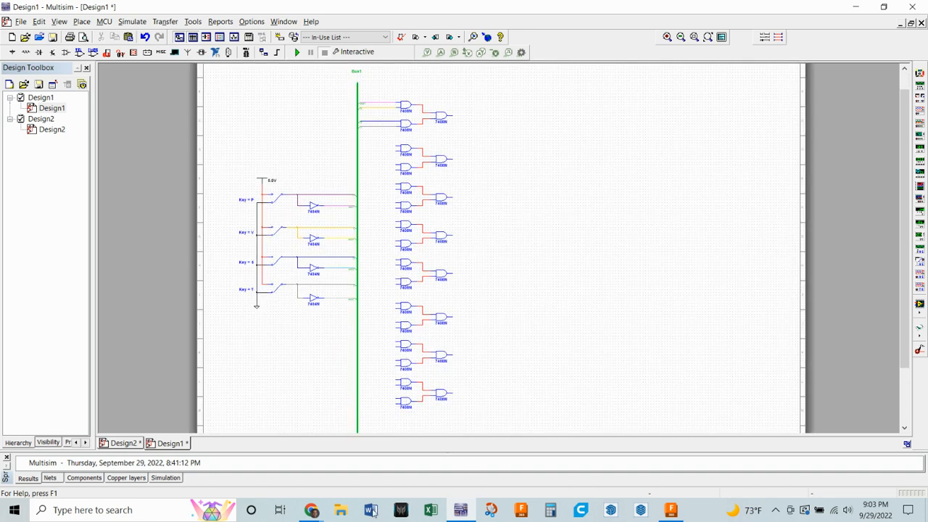
mouse_move(310, 511)
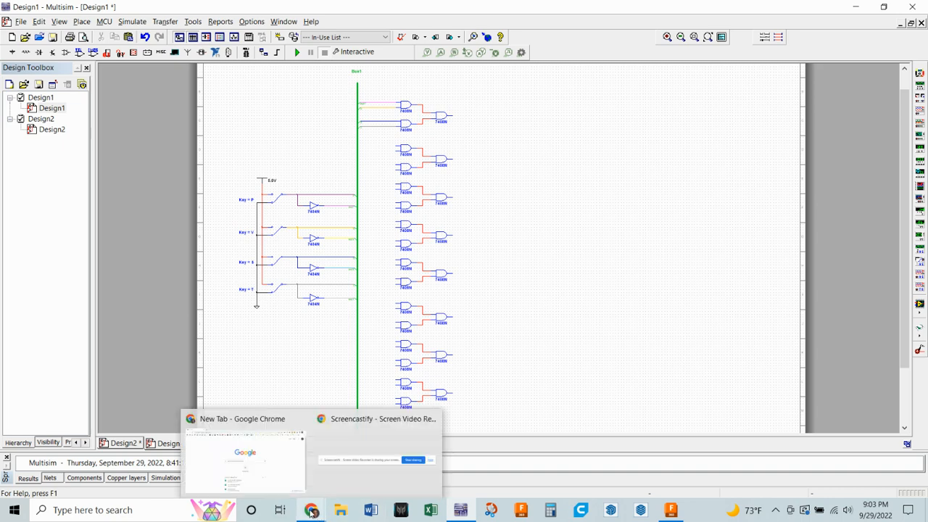
mouse_move(297, 493)
click(287, 478)
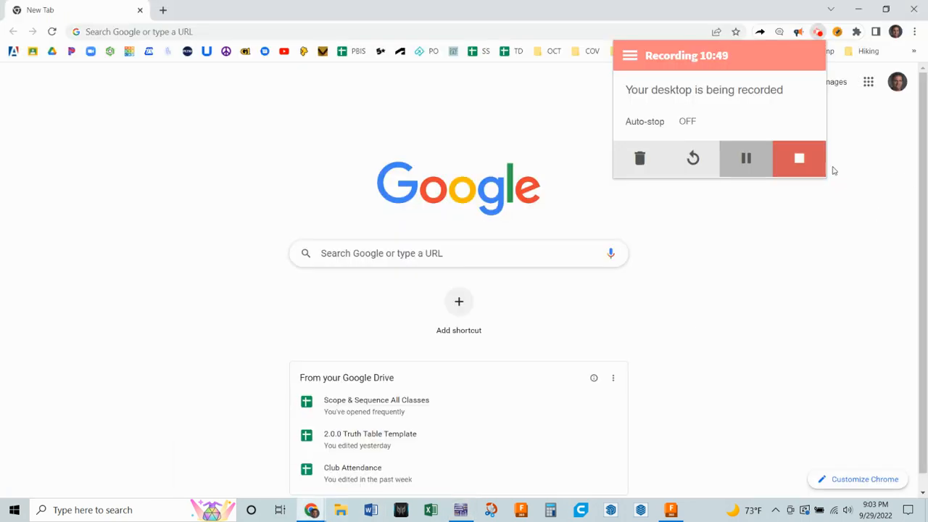